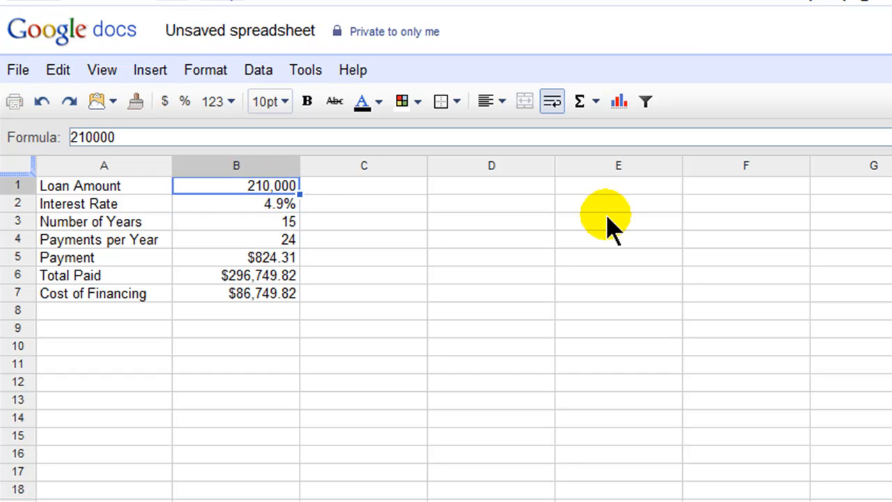
Set the loan amount to 9000 and the interest rate to 11.9%
type("9000")
key("Return")
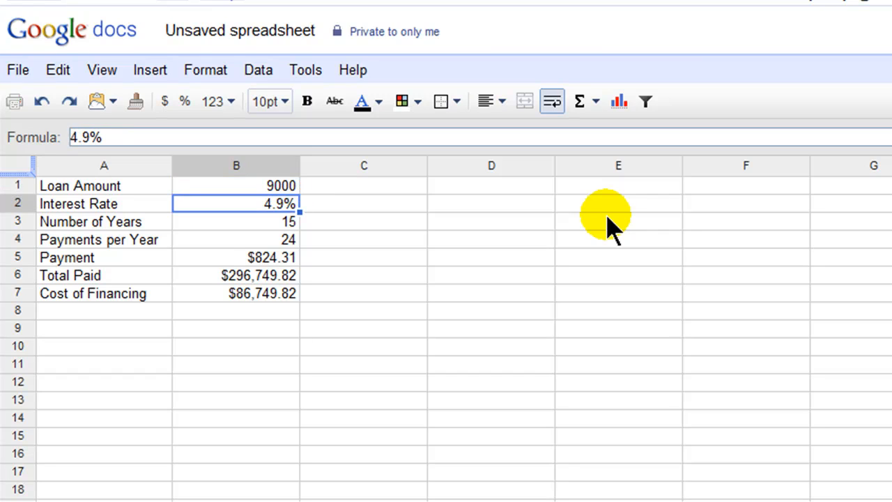
type("11.")
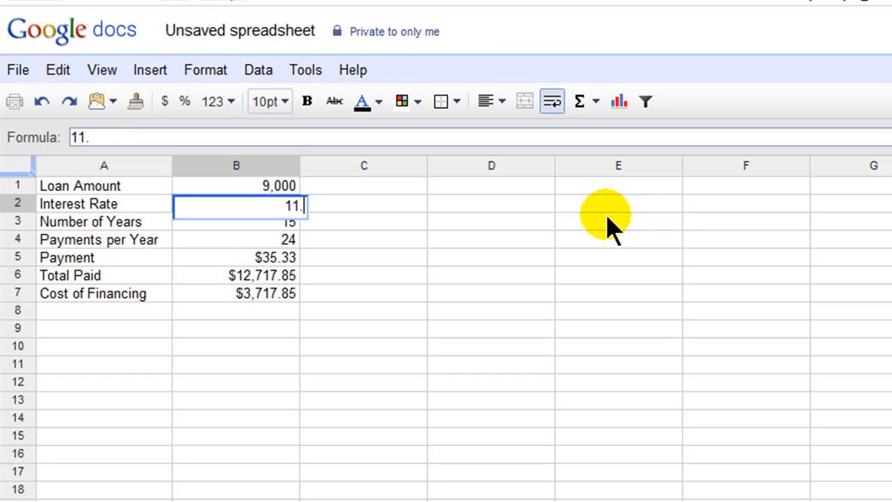
type("9%")
key("Return")
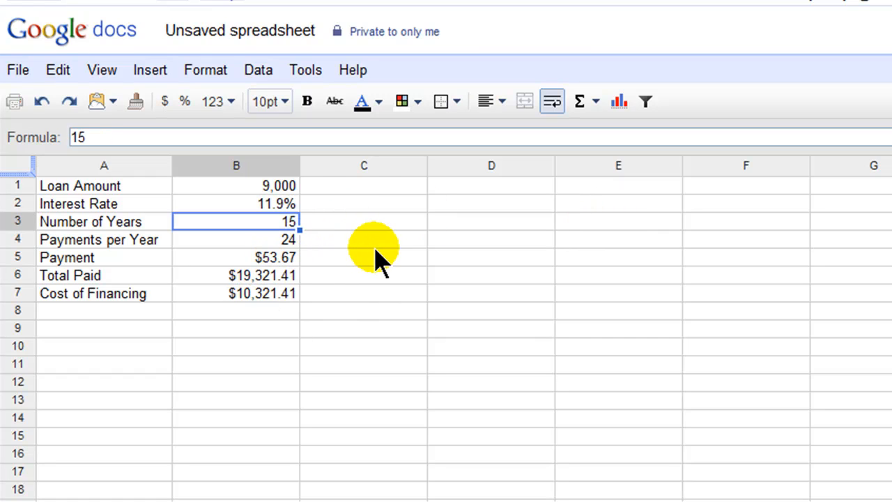
Set the number of years to 3 and the payments per year to 12
type("3")
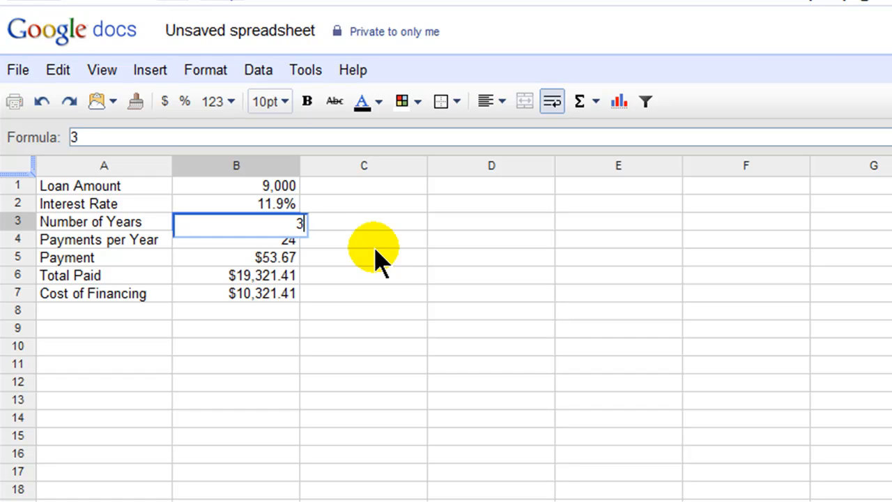
key("Return")
type("12")
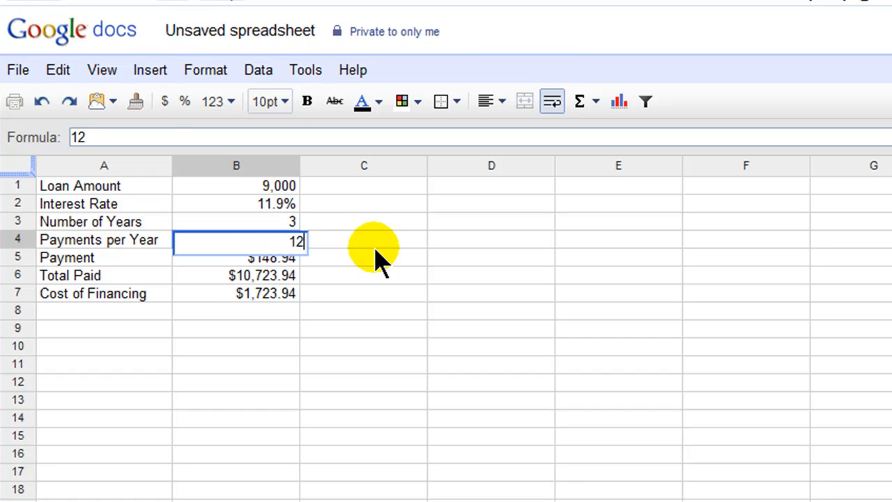
key("Return")
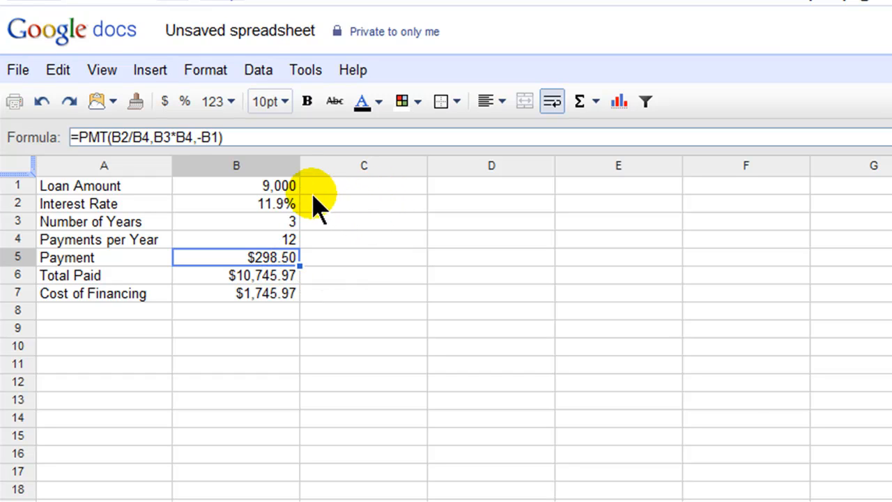
Examine the loan inputs in column B along with the Payment and Cost of Financing formulas
left_click(280, 185)
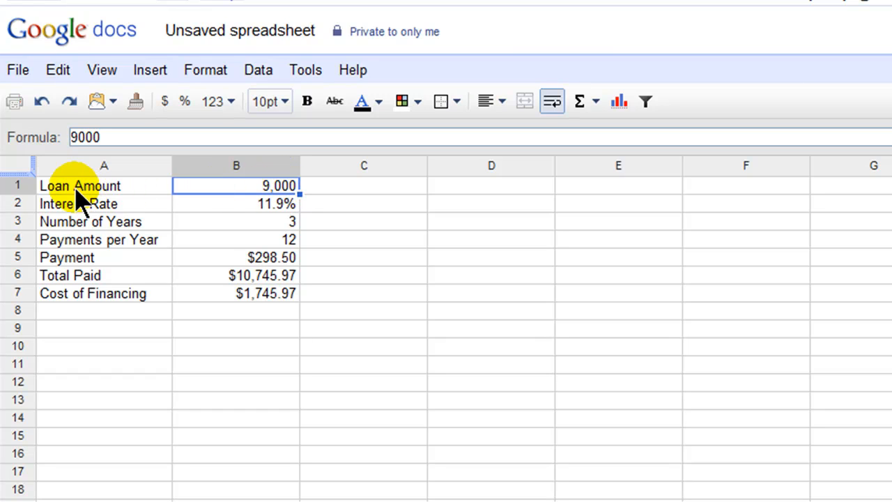
left_click(252, 217)
left_click(251, 208)
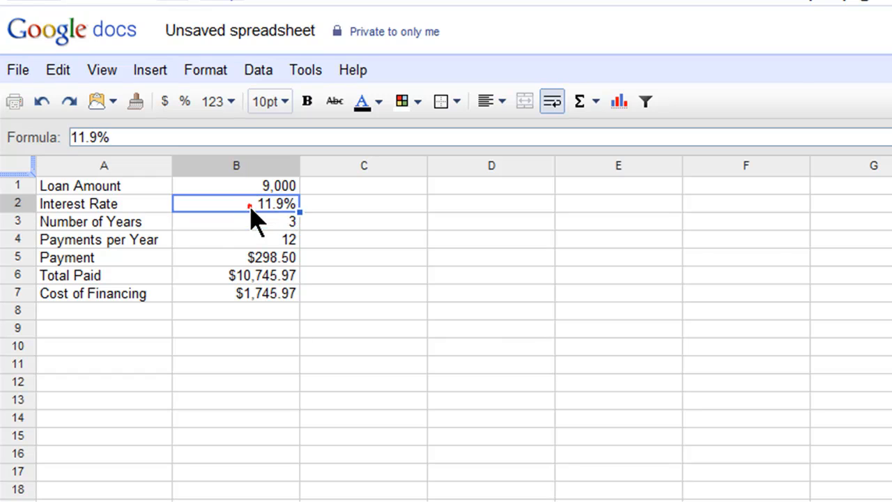
left_click(293, 225)
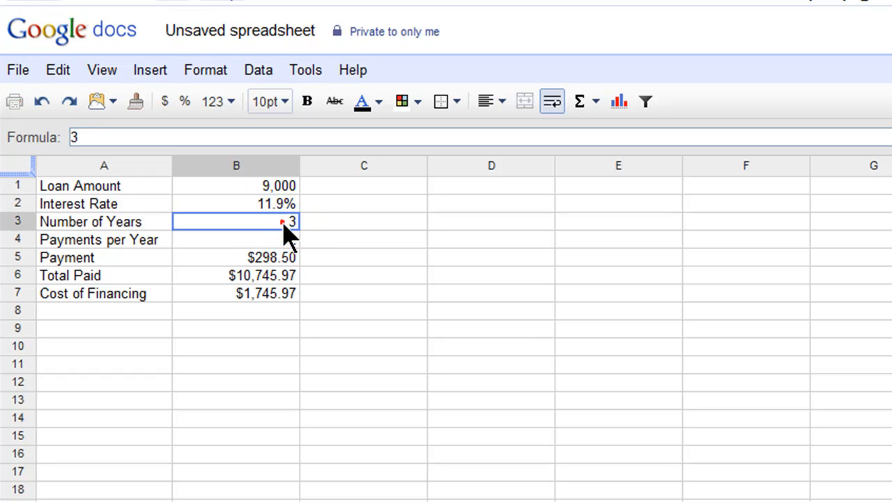
left_click(283, 241)
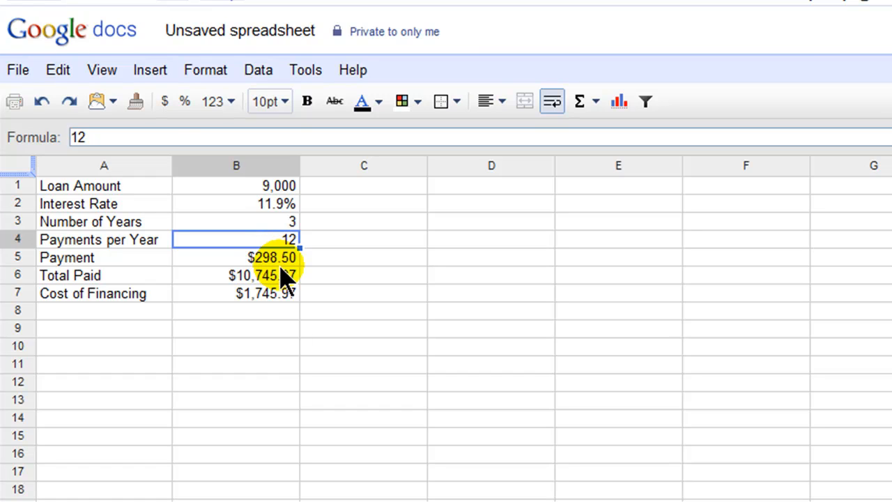
left_click(291, 262)
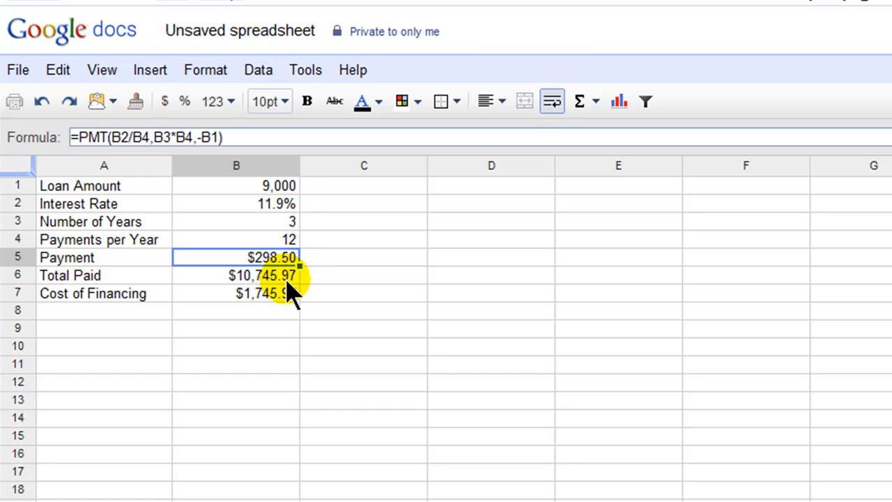
left_click(284, 292)
left_click(285, 294)
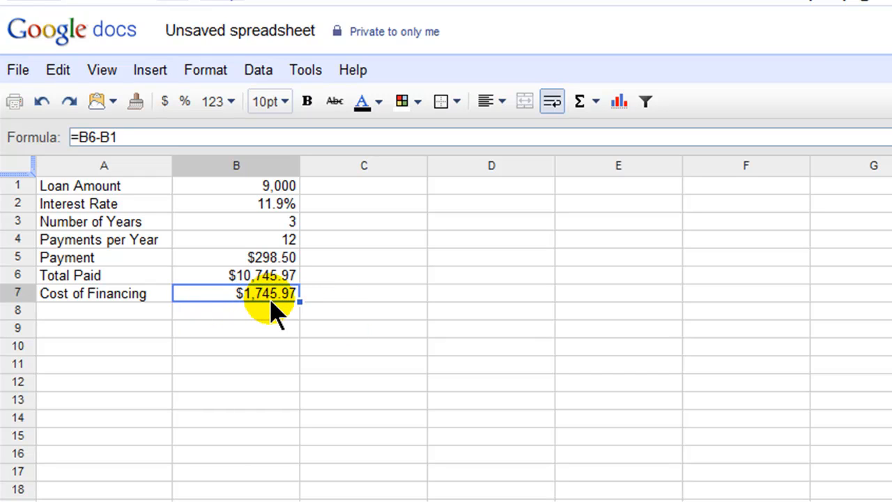
Try loan terms of 2 years and 1 year in Number of Years and check the payment
left_click(289, 223)
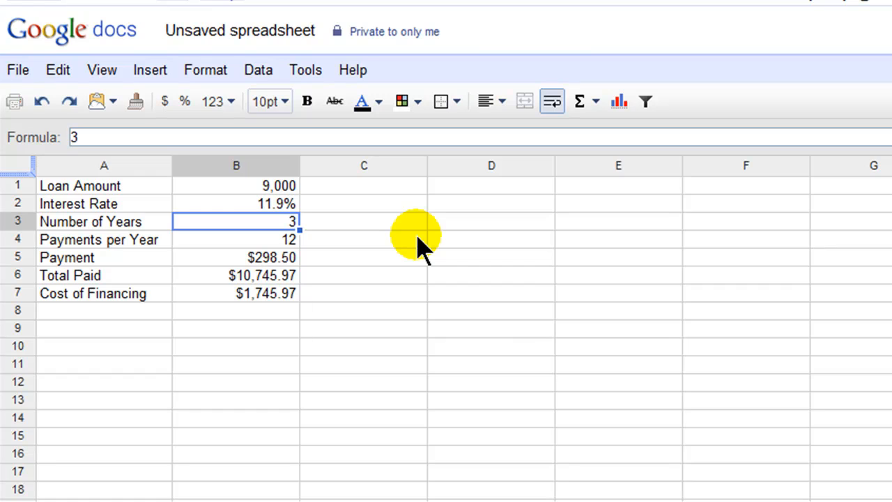
type("2")
key("Return")
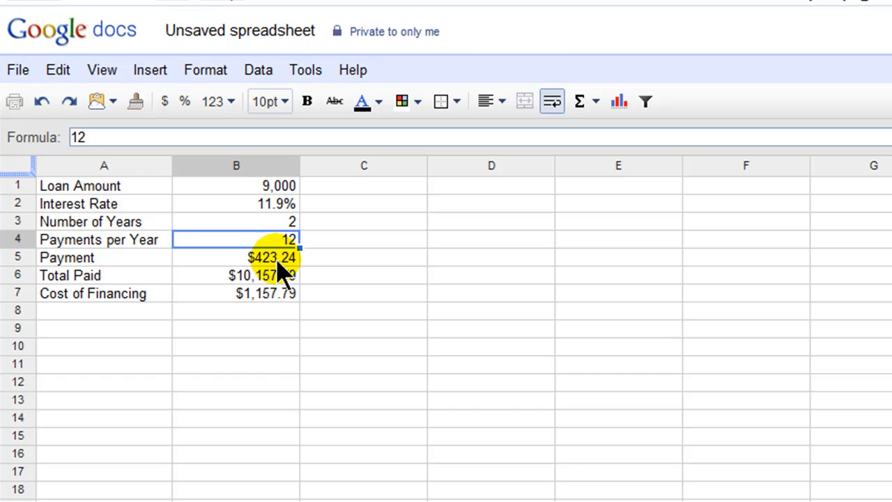
left_click(279, 223)
type("1")
key("Return")
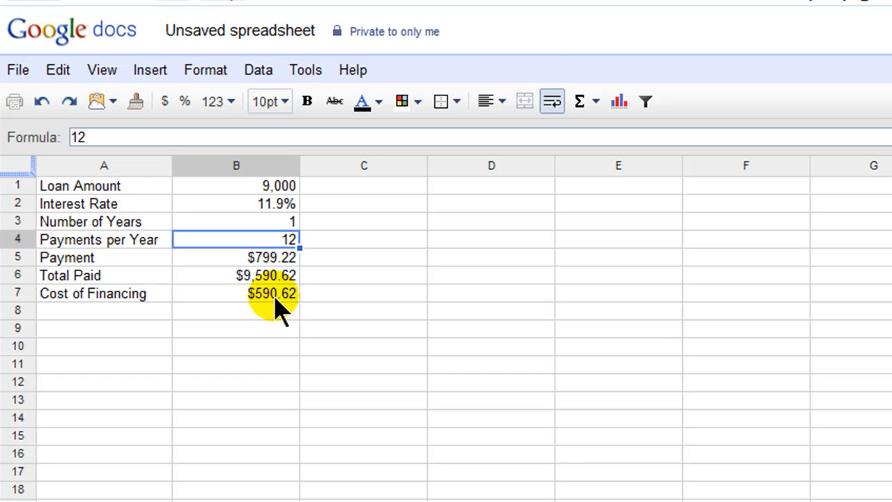
left_click(269, 261)
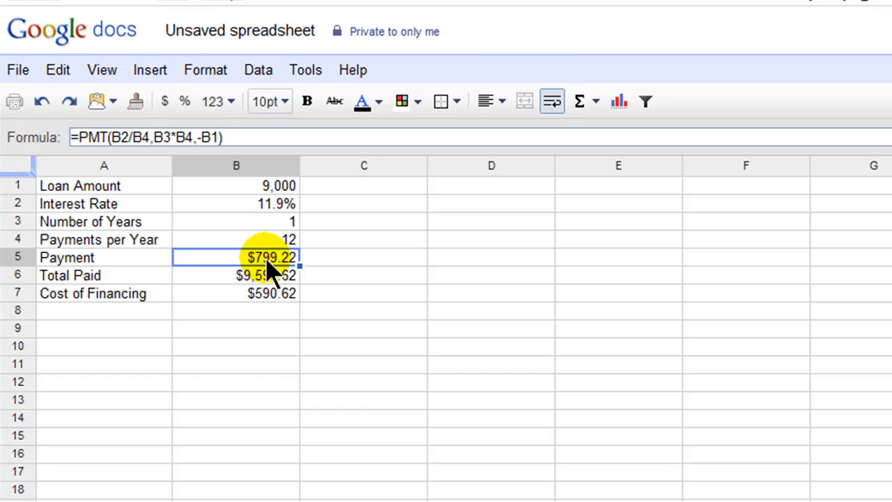
Set the number of years back to 3
left_click(293, 222)
type("3")
key("Return")
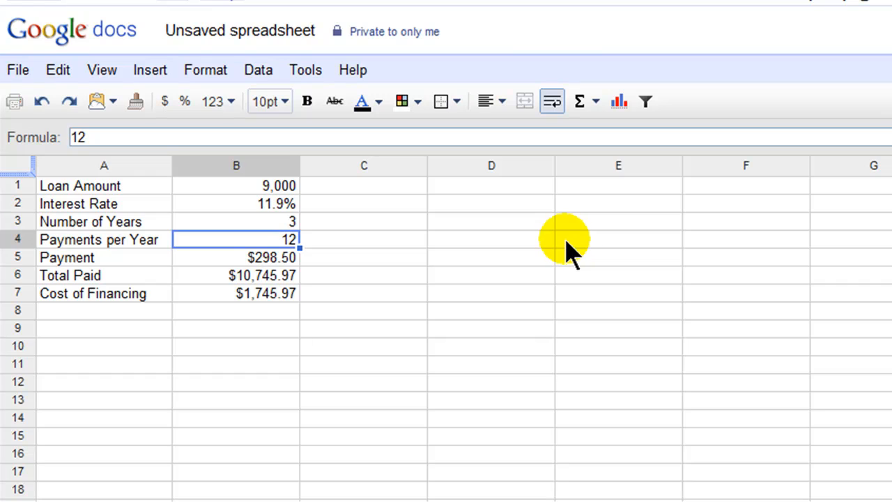
Enter the column headings Date, Interest, Principal and Balance in cells D1 through G1
left_click(454, 187)
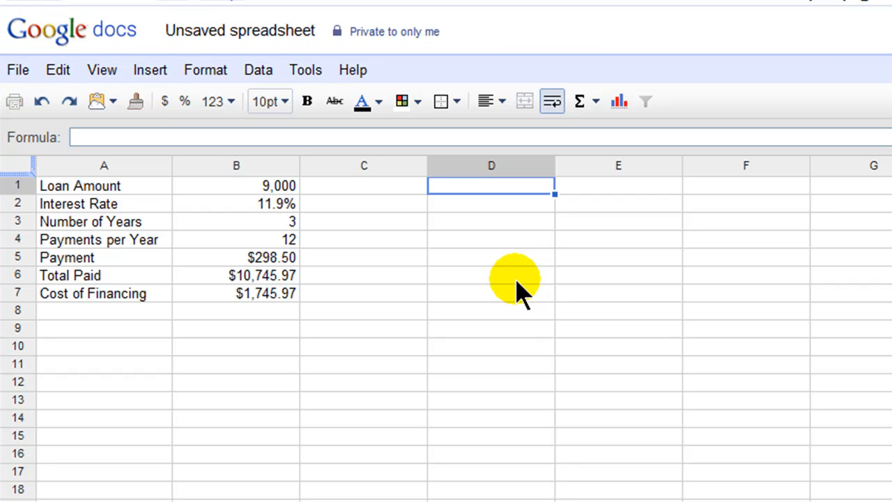
type("Date")
key("Tab")
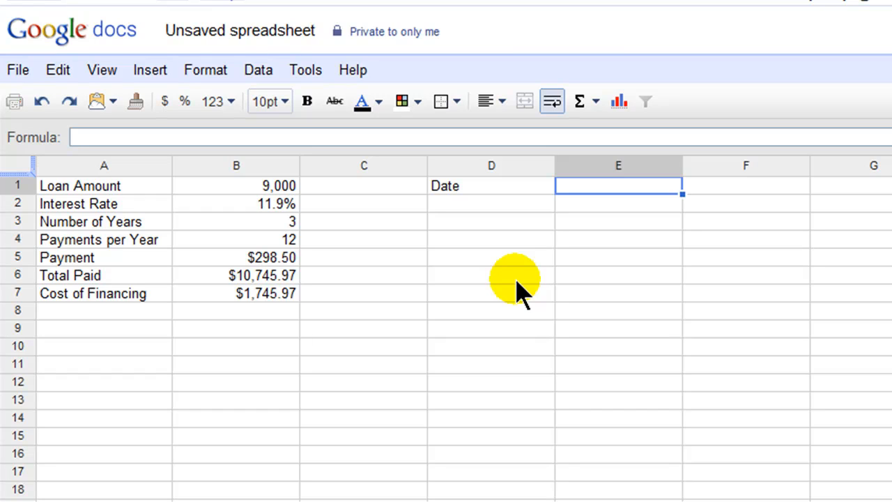
type("Interest")
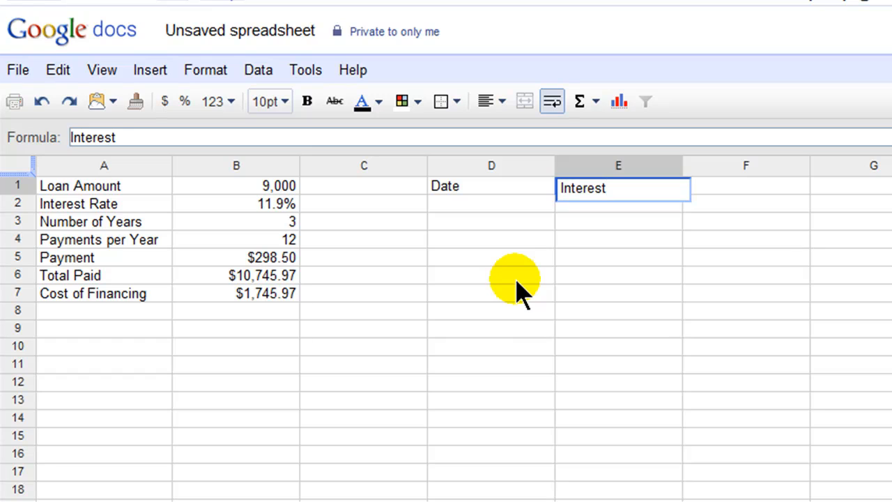
key("Tab")
type("Pri")
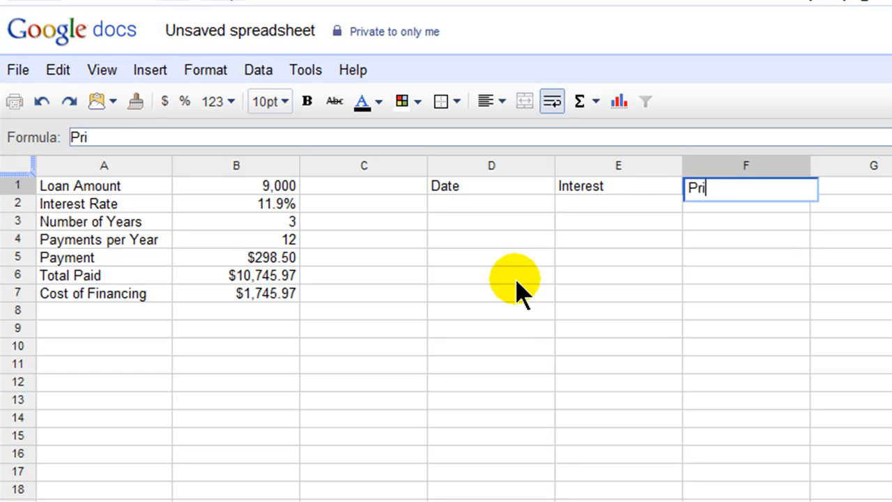
type("ncipal")
key("Tab")
type("B")
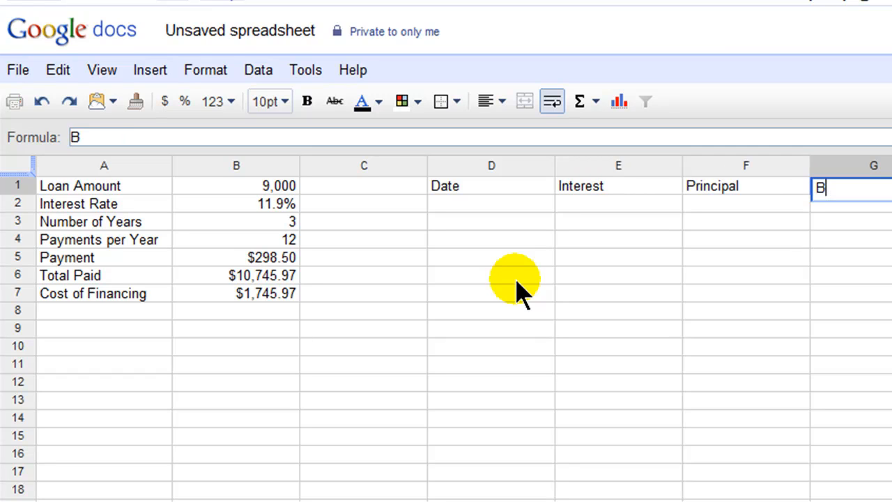
type("alance")
key("Return")
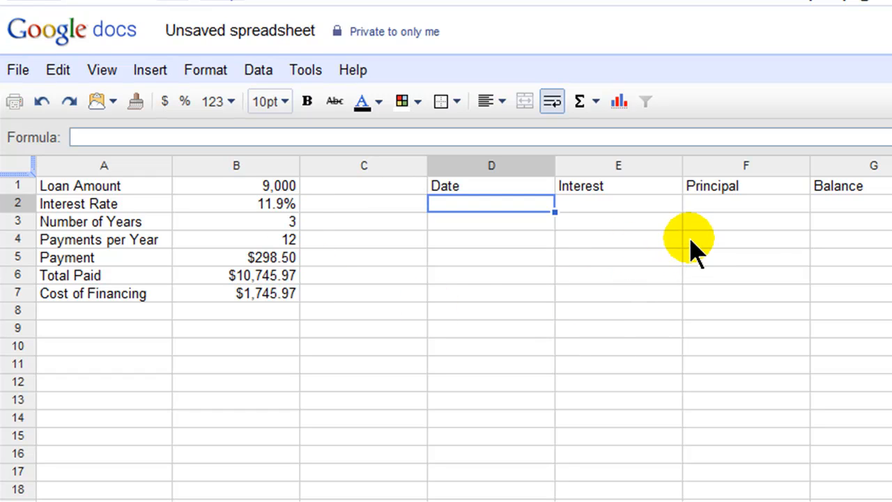
Enter the first two payment dates, 5/1/2011 in D2 and 6/1/2011 in D3
left_click(471, 258)
left_click(519, 206)
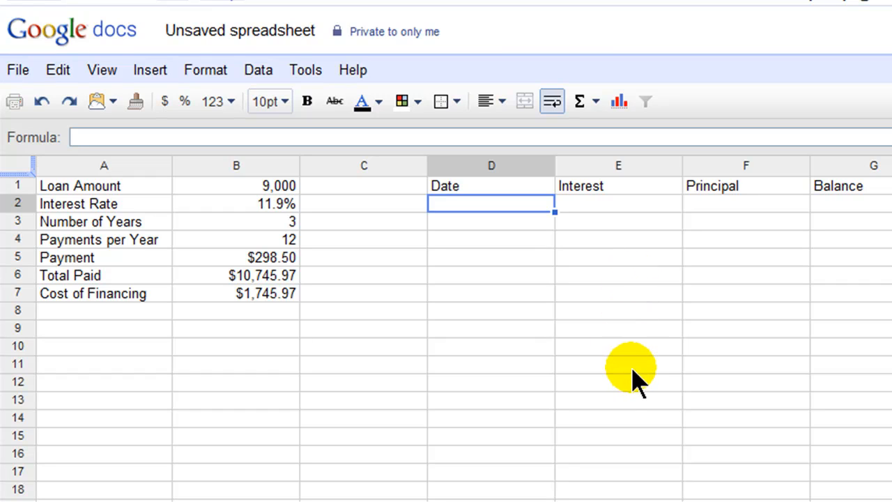
type("5/1/")
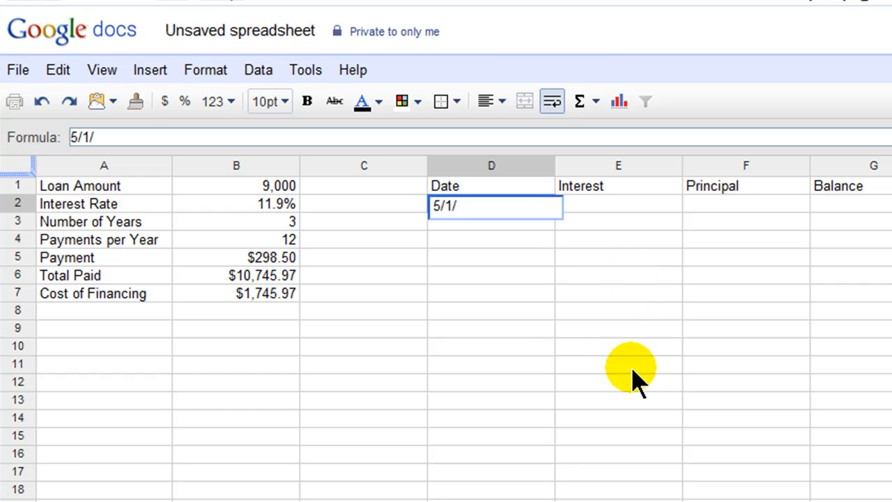
type("2011")
key("Return")
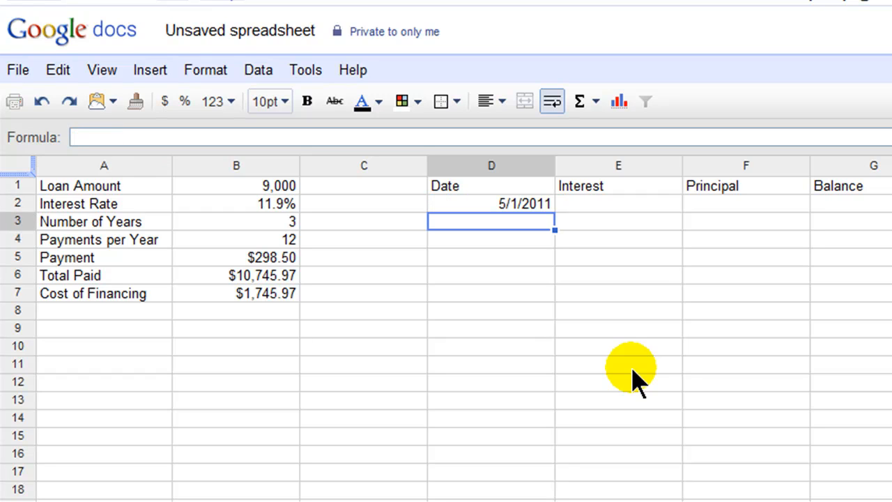
type("6/1/2011")
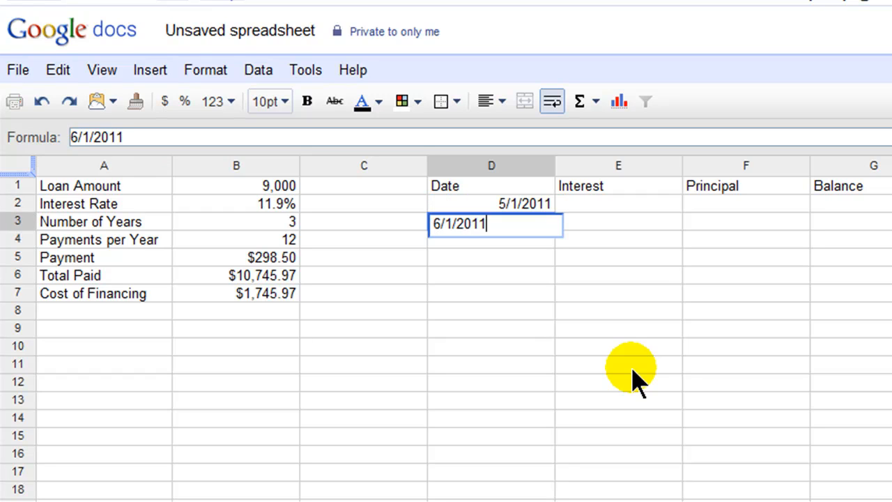
key("Return")
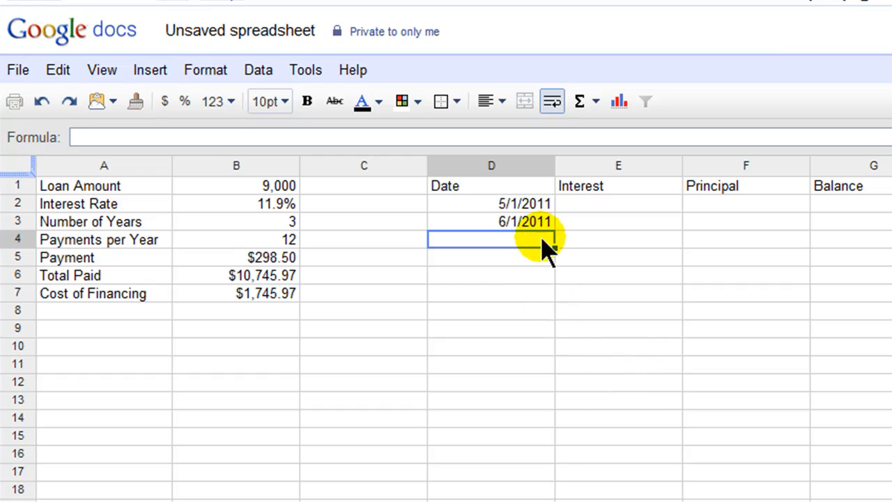
Extend the two starting dates in D2:D3 down the Date column as a monthly series
left_click(524, 204)
left_click_drag(527, 221, 524, 225)
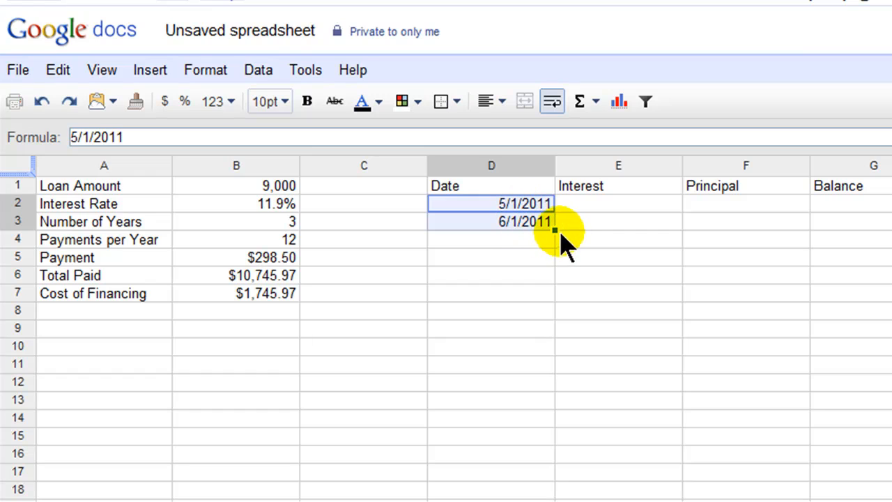
left_click_drag(555, 230, 551, 501)
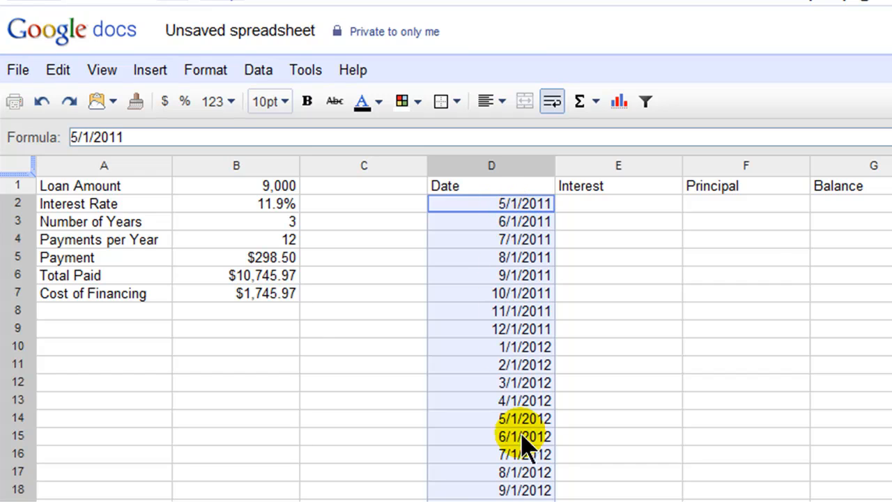
Enter a formula in the first Balance cell, G2, that references the loan amount in B1
left_click(597, 204)
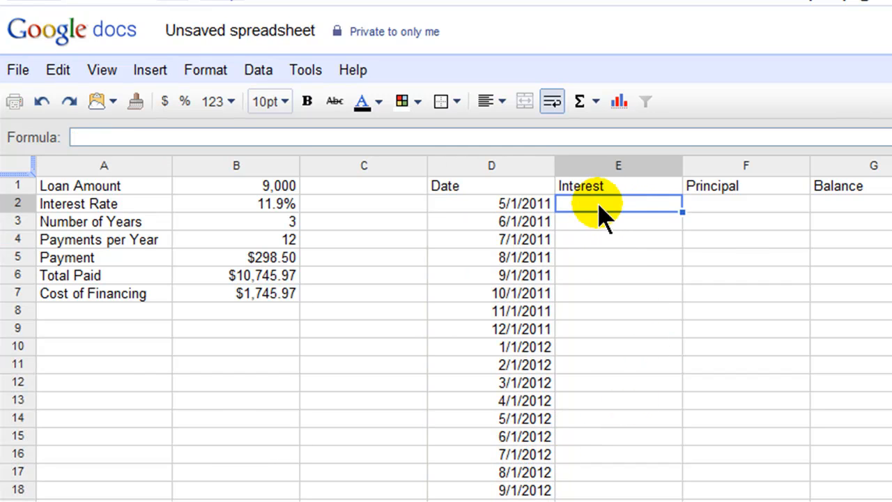
left_click(780, 209)
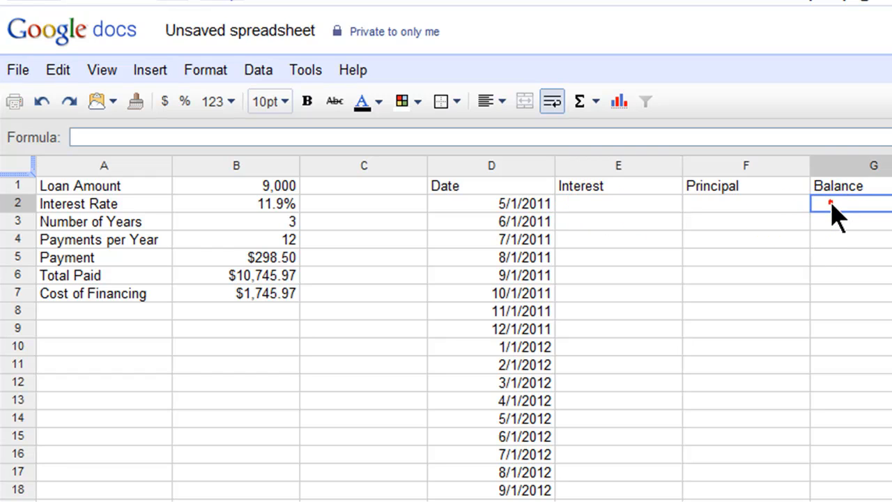
type("=")
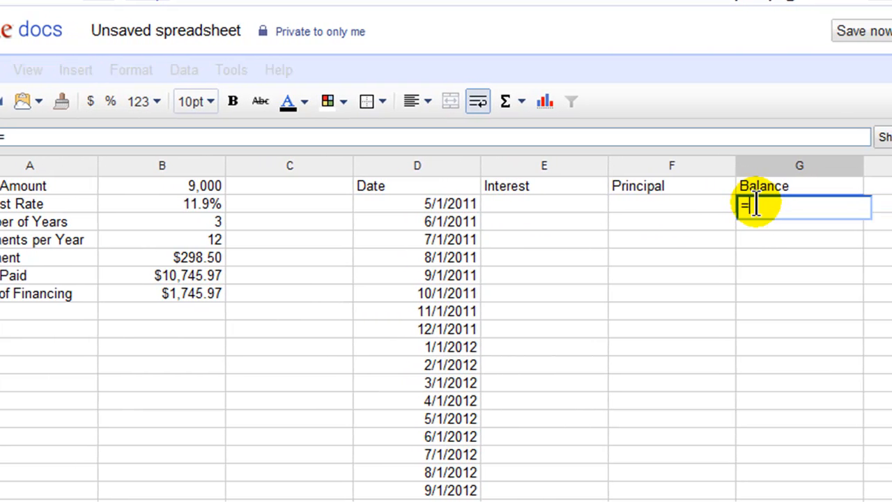
left_click(190, 187)
key("Return")
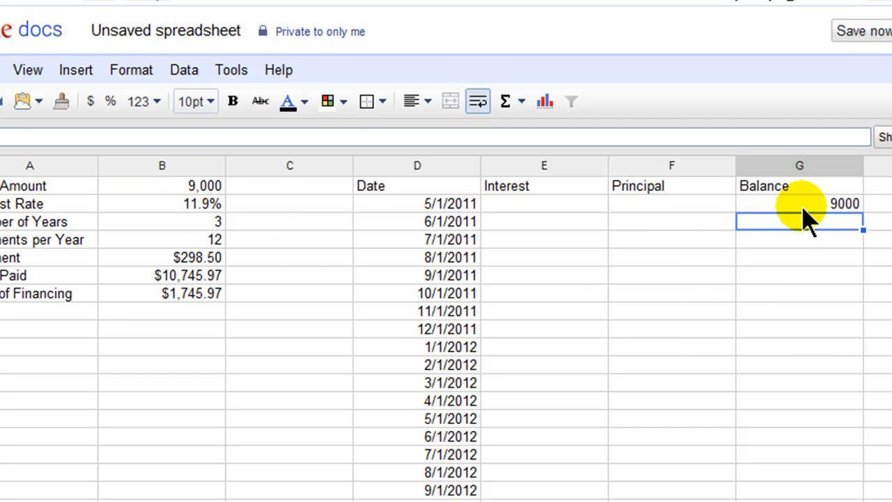
Enter the first interest formula in E3 as =(B2/B4)*G2, multiplying the periodic rate by the opening balance
left_click(522, 223)
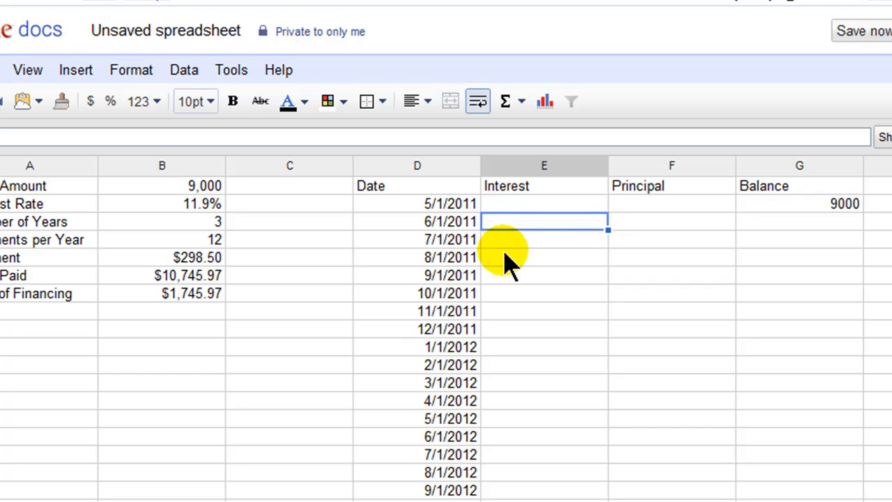
type("=")
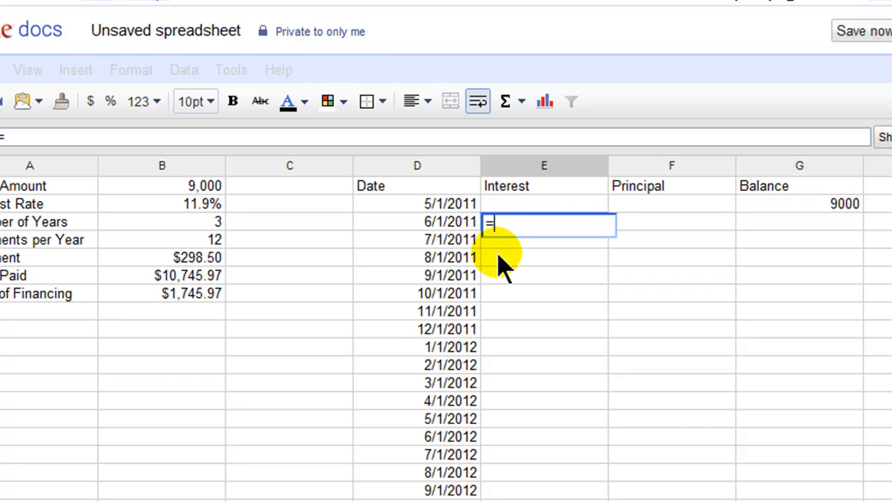
left_click(192, 209)
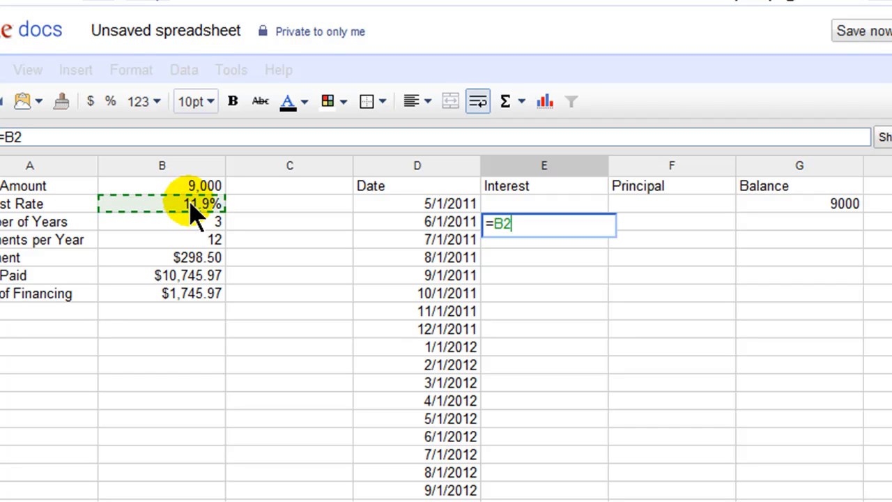
key("BackSpace")
key("BackSpace")
type("(")
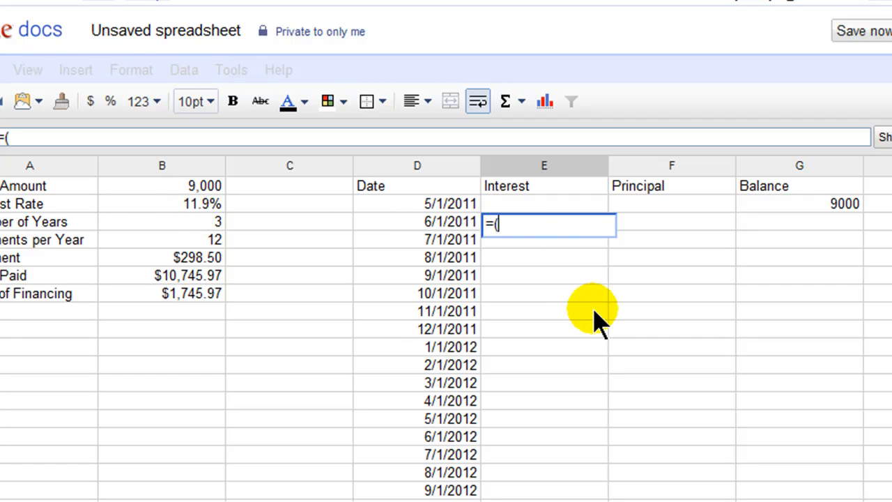
type("B2")
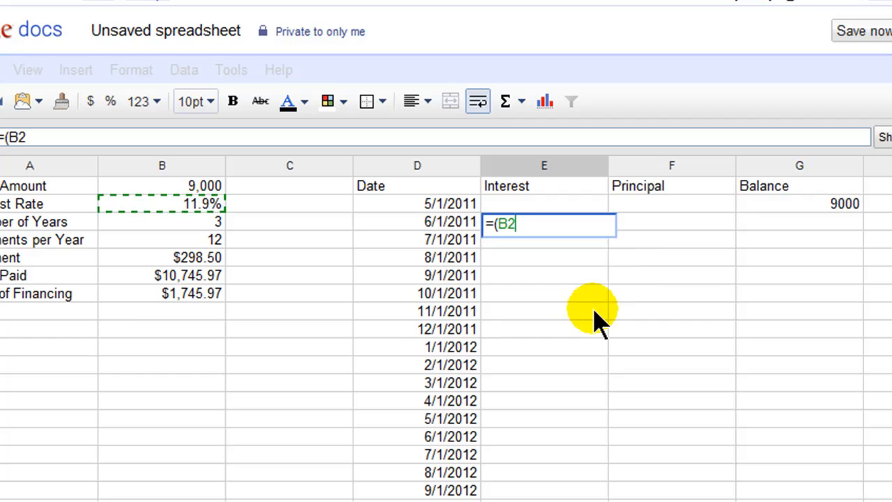
type("/")
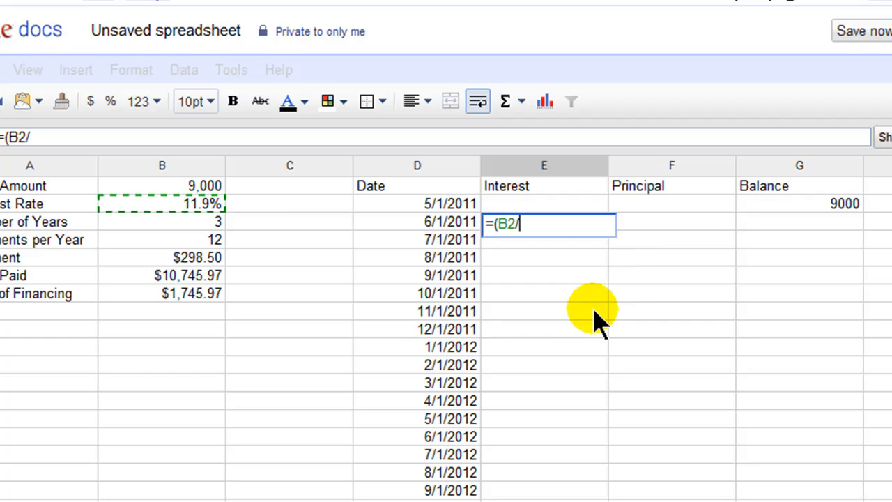
left_click(209, 244)
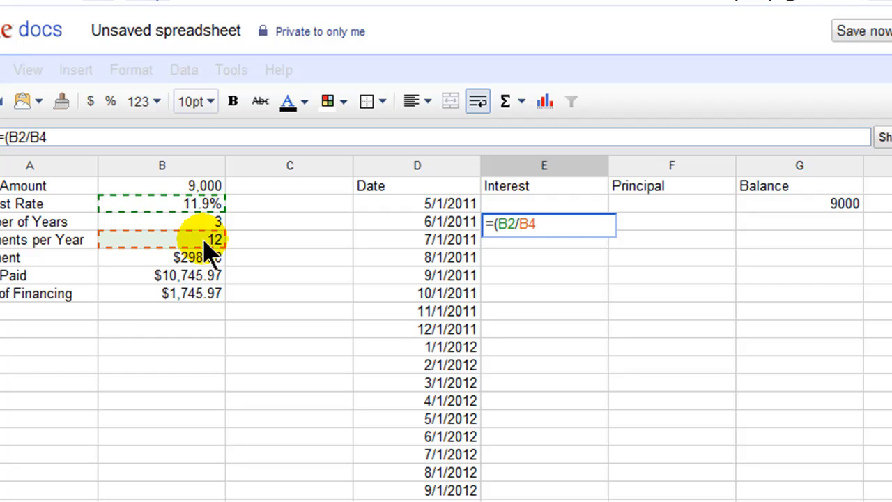
type(")*")
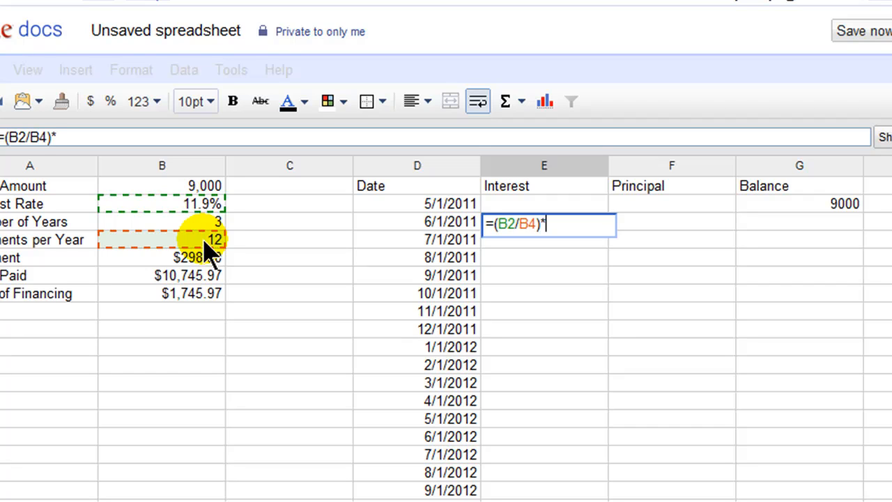
left_click(838, 218)
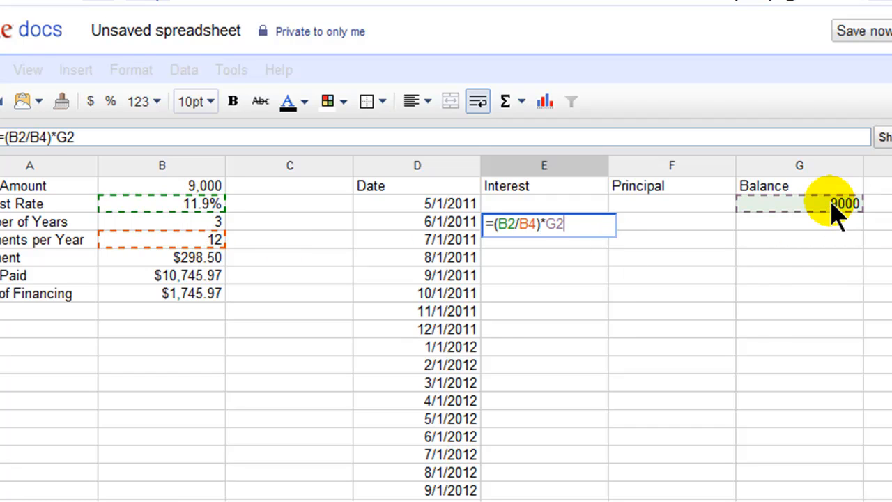
key("Return")
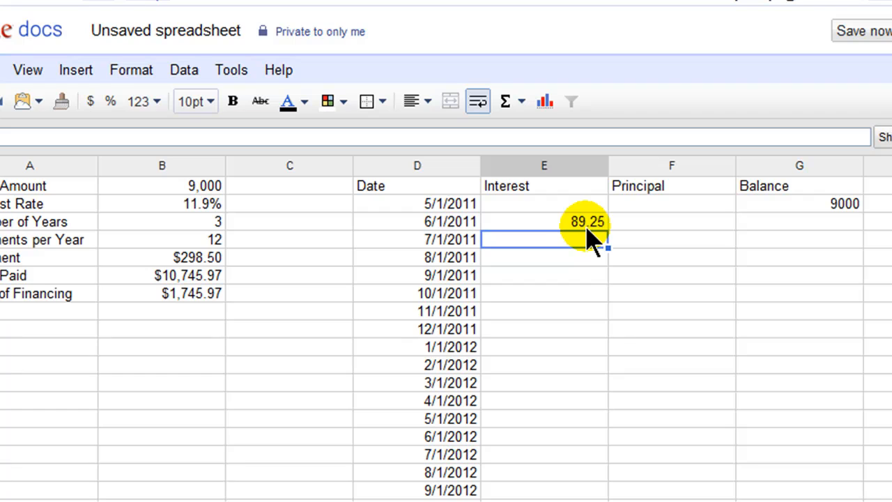
Enter the first principal formula in F3 as =B5-E3, subtracting the interest from the payment
left_click(652, 221)
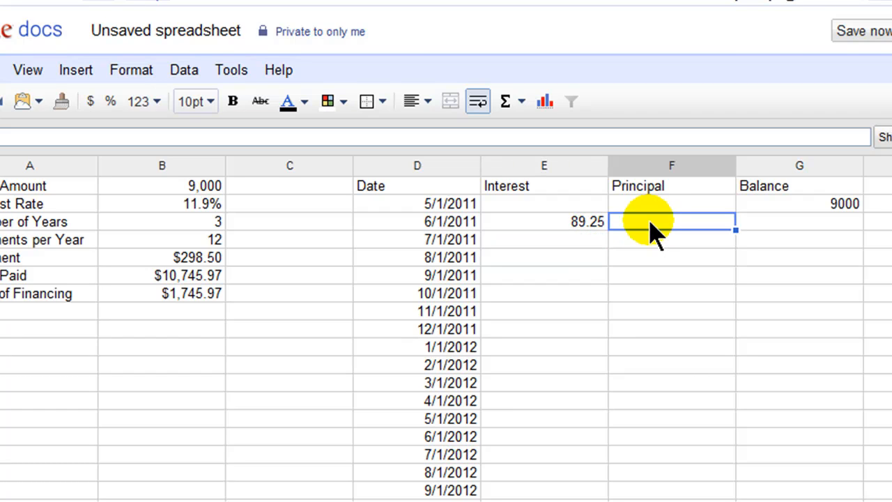
type("=")
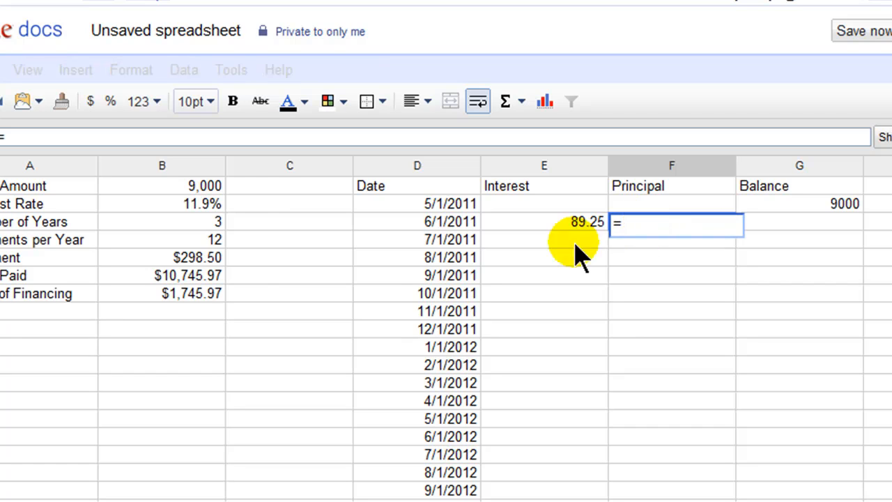
left_click(178, 267)
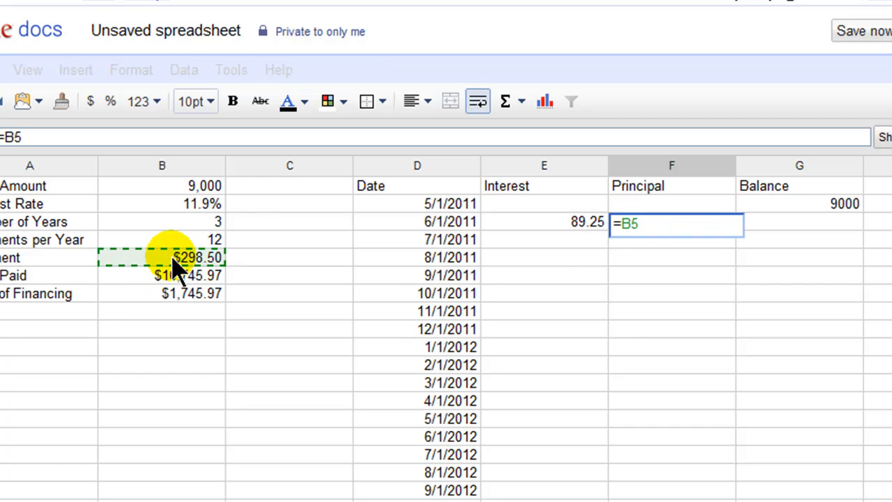
type("*")
key("BackSpace")
type("-")
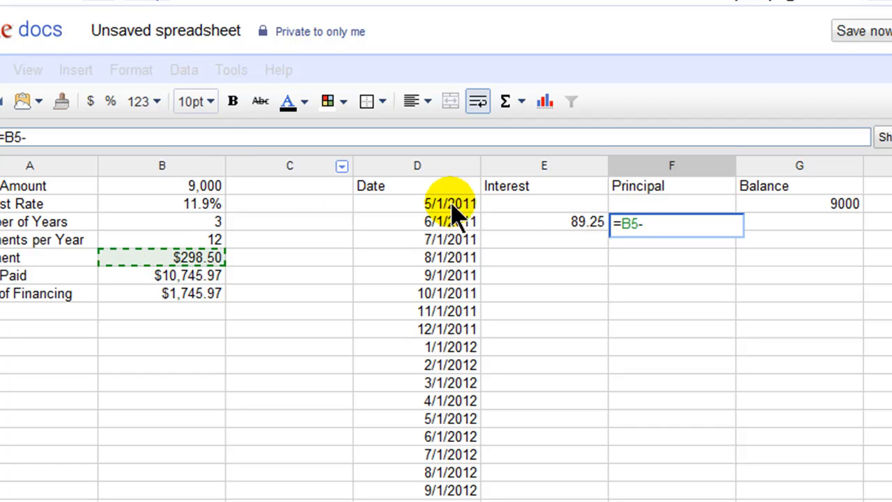
left_click(592, 223)
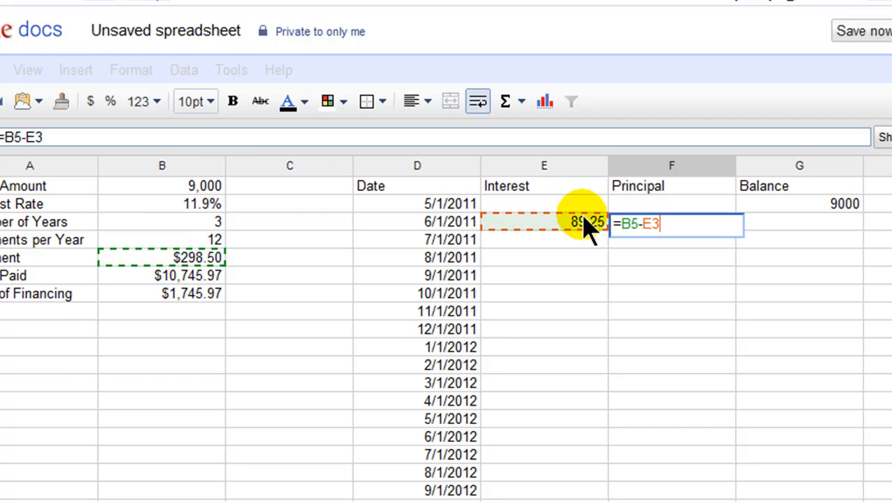
key("Return")
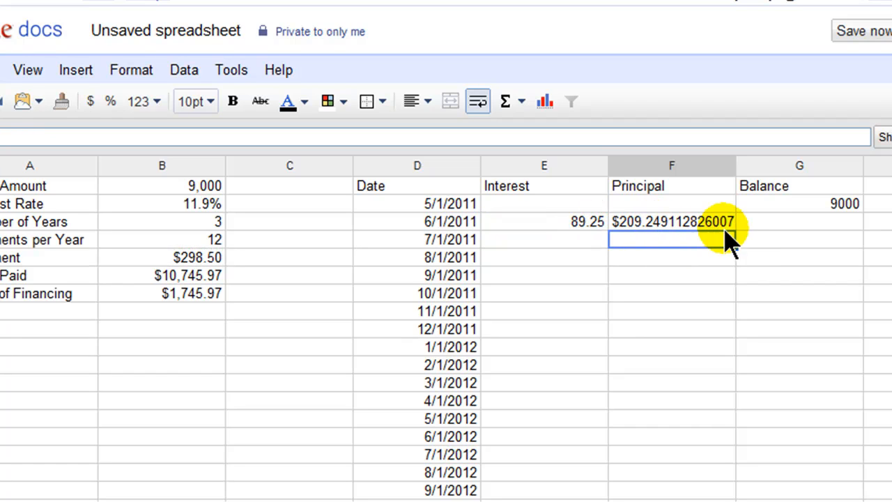
Enter the balance formula in G3 as =G2-F3, subtracting the principal from the previous balance
left_click(778, 224)
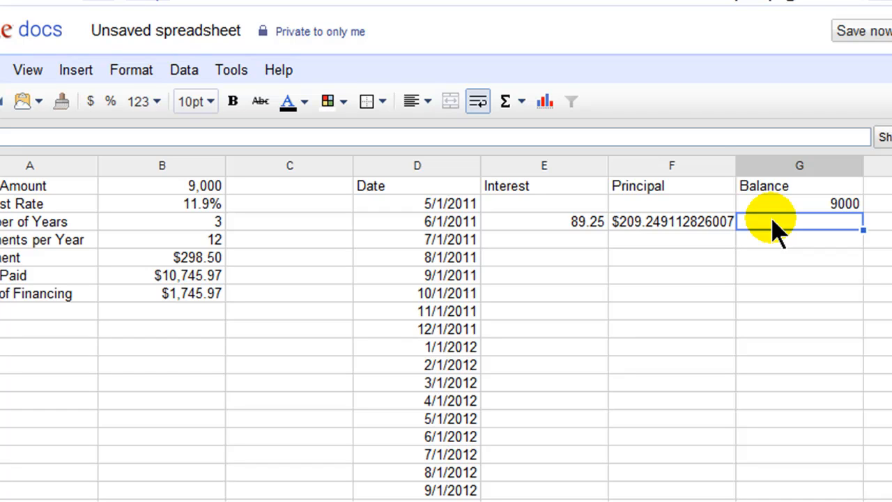
type("=")
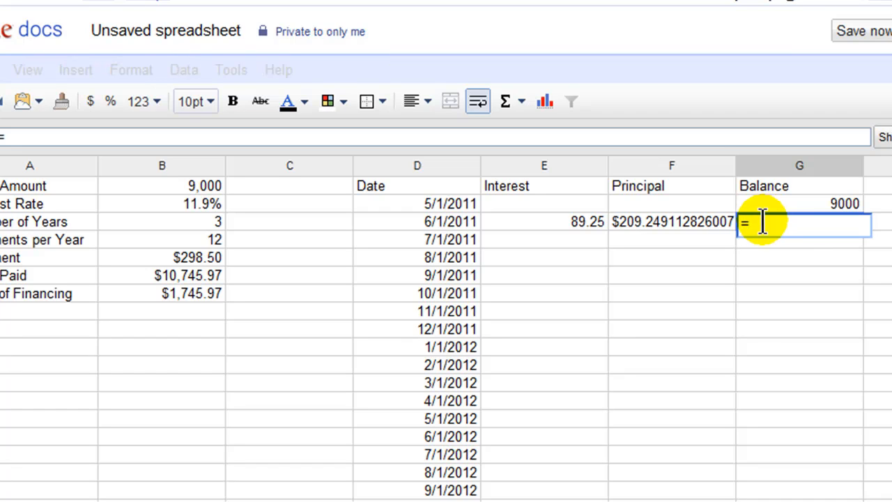
left_click(825, 205)
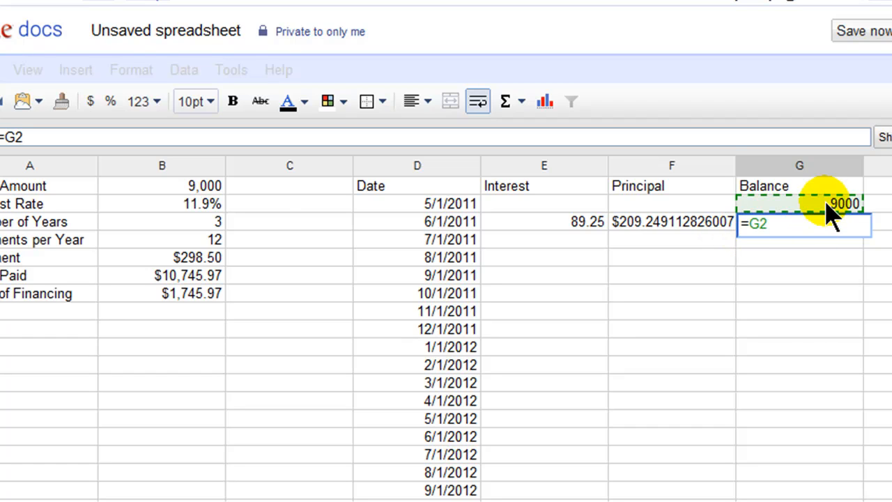
type("-")
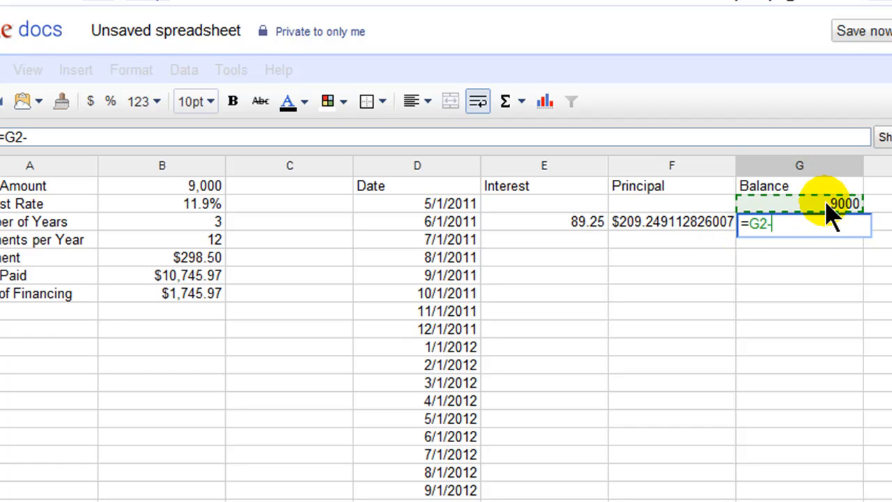
left_click(690, 222)
key("Return")
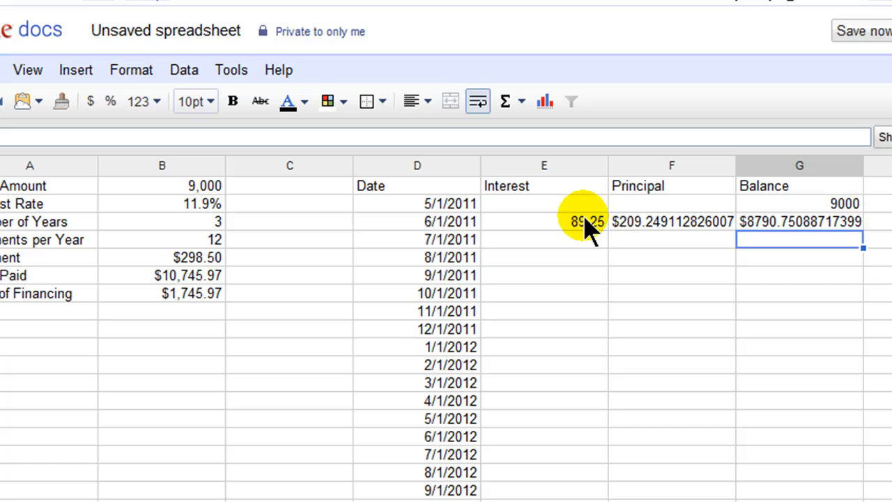
Review the formulas in the Balance cells G2 and G3 without changing them
left_click(829, 204)
type("=B1")
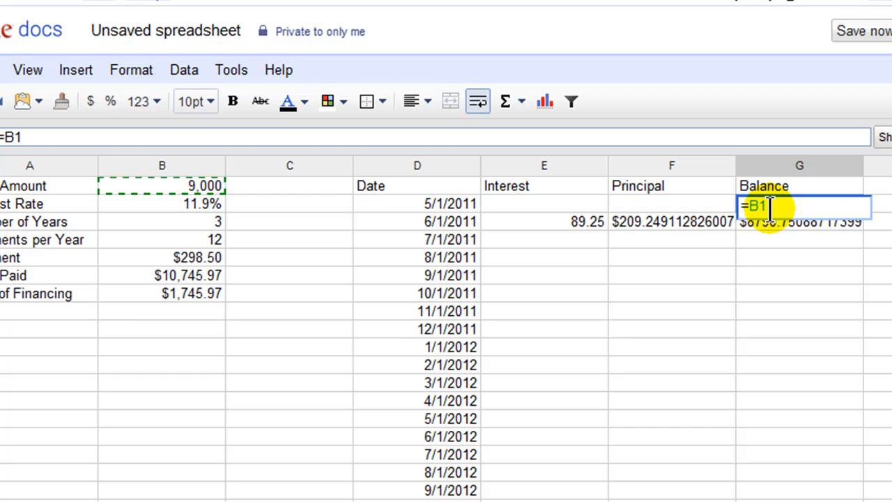
key("Return")
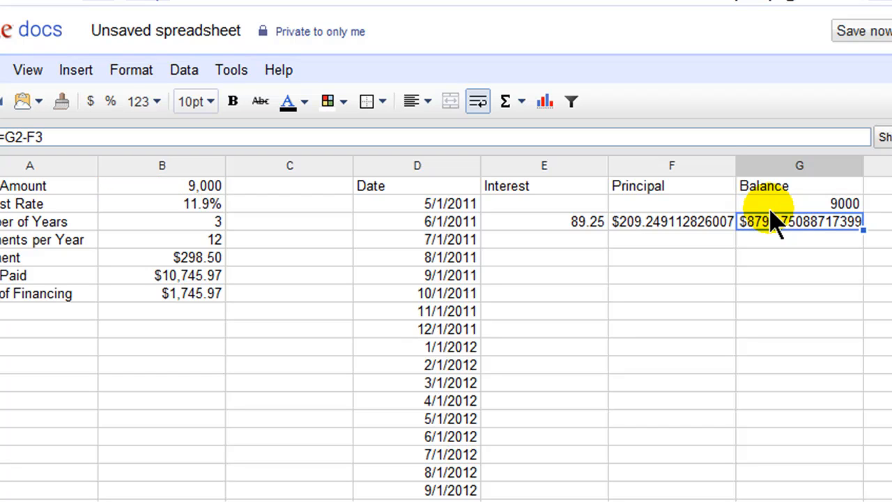
double_click(791, 223)
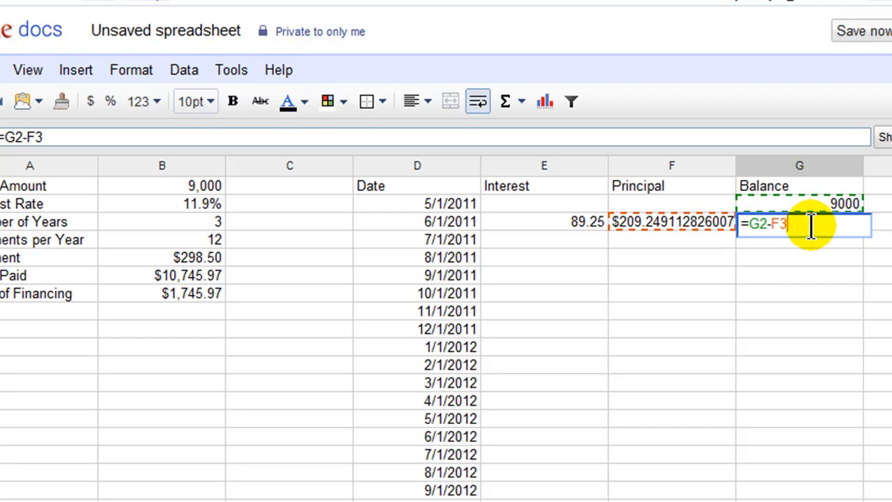
key("Return")
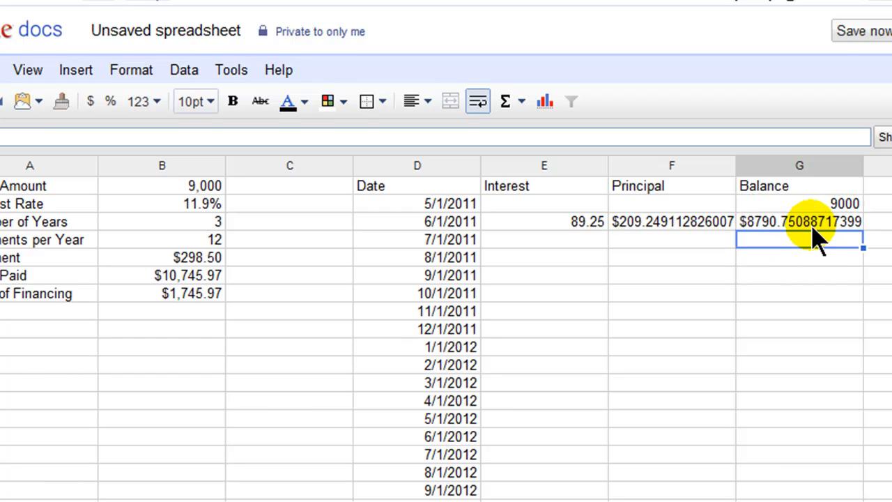
Make the rate and payments-per-year references absolute in the E3 interest formula, giving =($B$2/$B$4)*G2
double_click(571, 230)
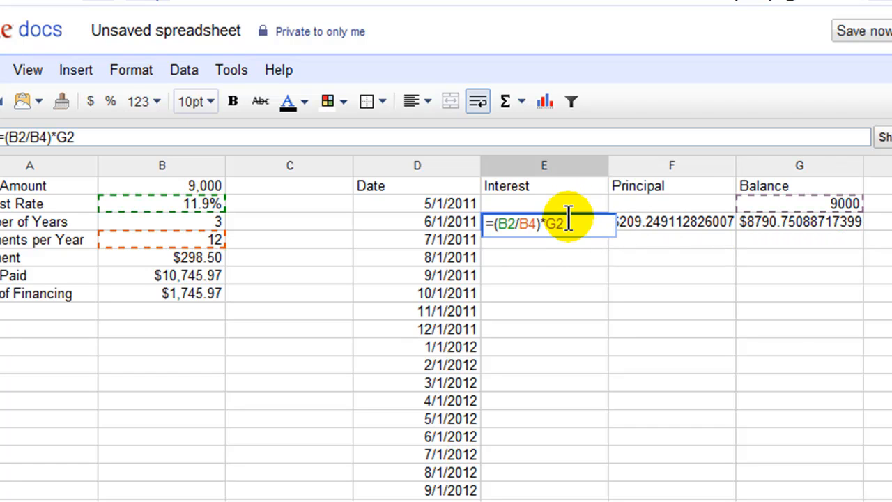
left_click(517, 230)
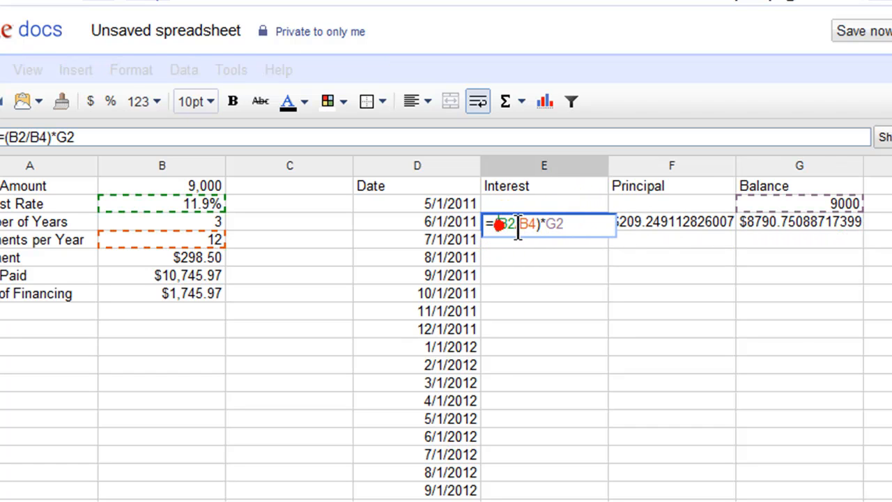
type("$B")
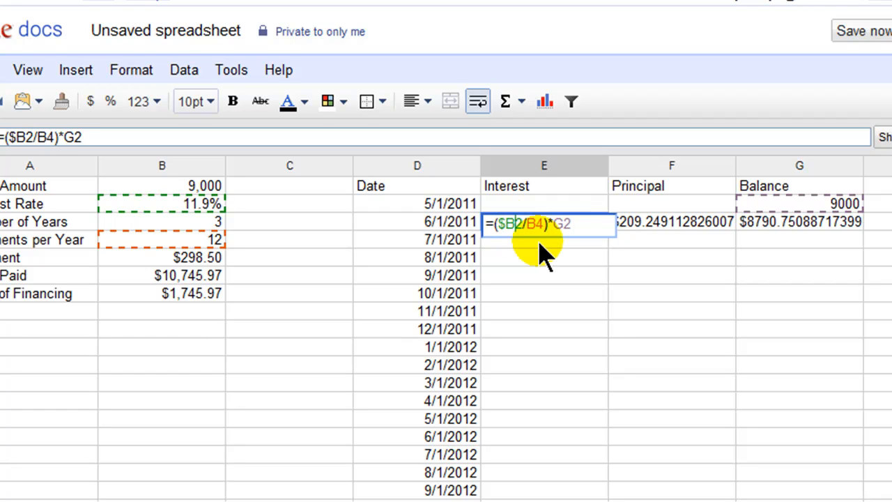
type("$")
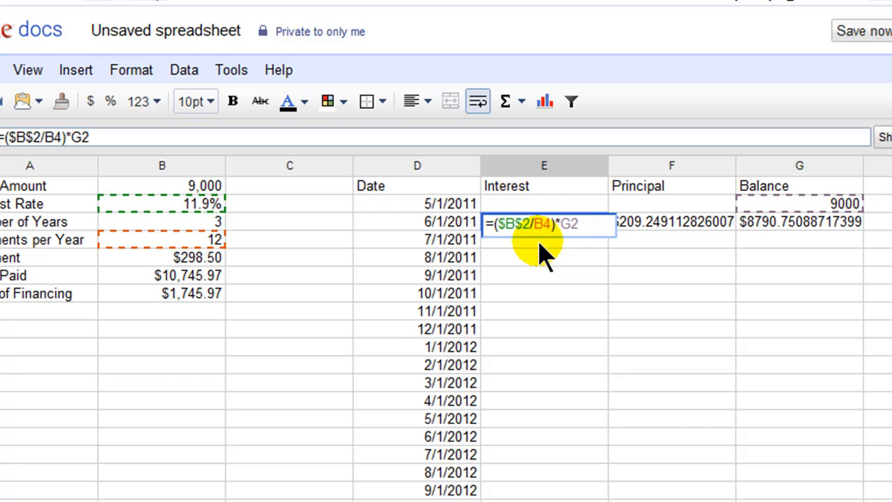
left_click(533, 221)
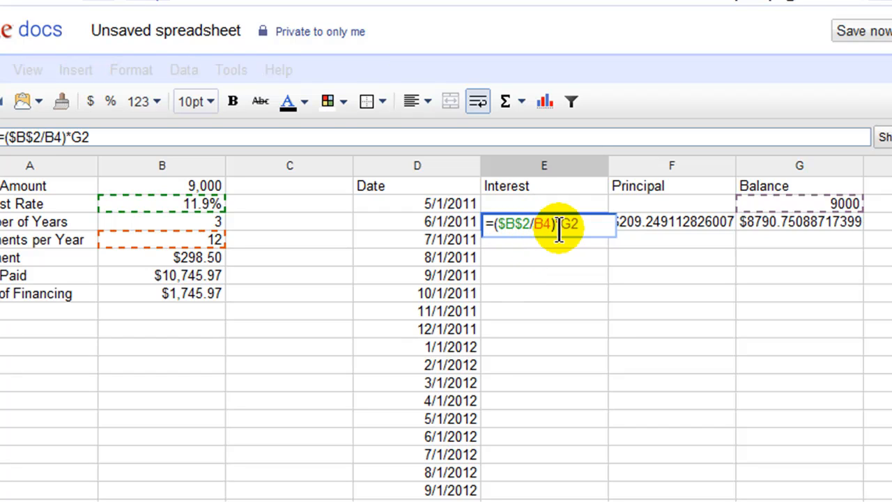
type("$")
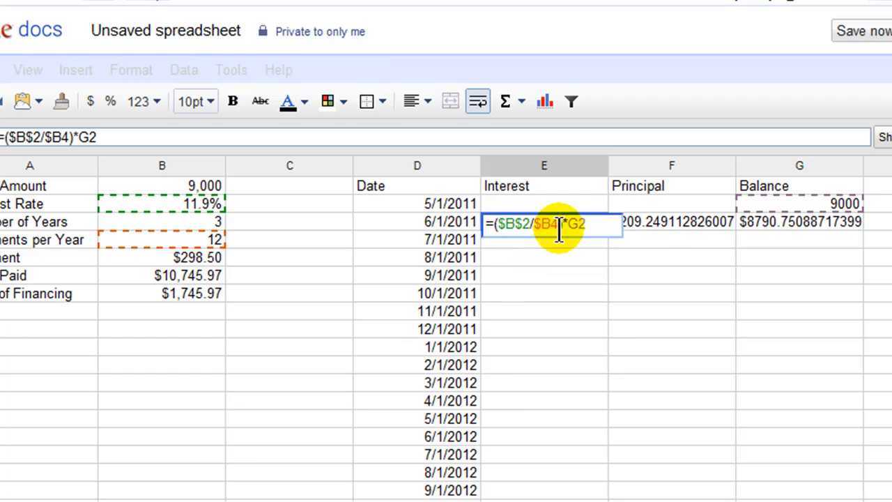
left_click(550, 225)
type("$")
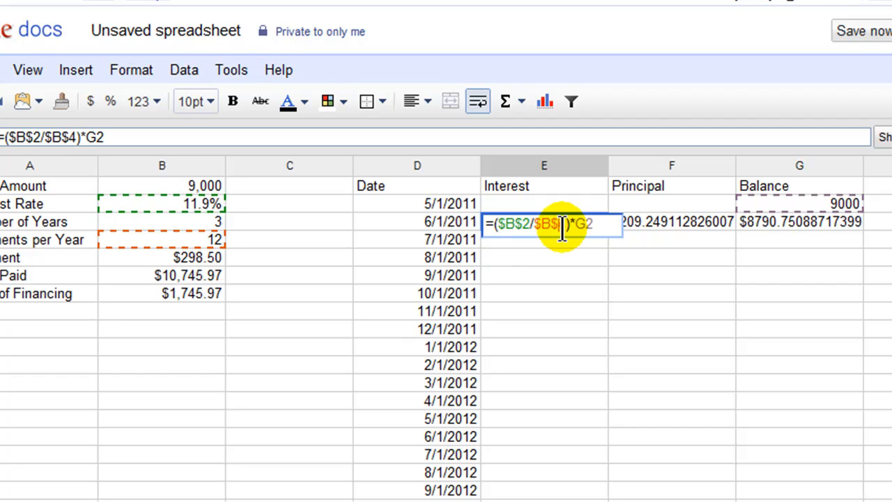
key("Return")
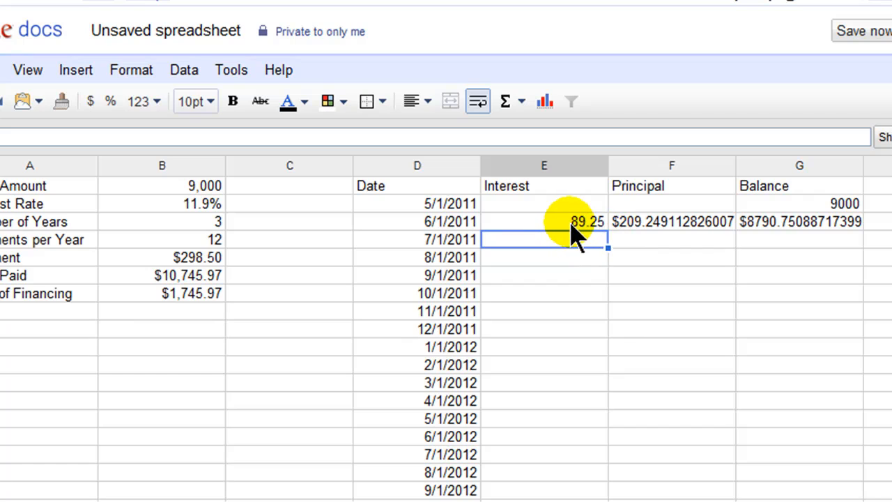
Check the references in the E3 interest formula, especially the relative reference to the previous balance, without changing it
left_click(571, 223)
double_click(572, 223)
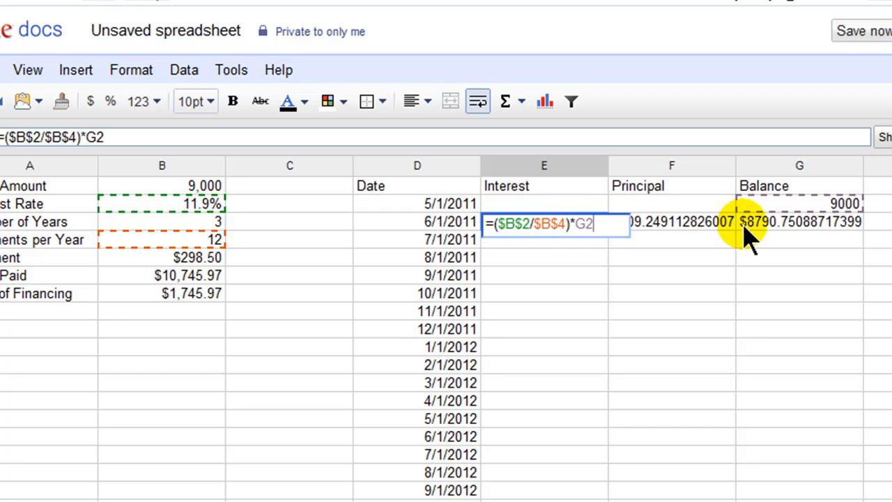
left_click_drag(601, 224, 570, 224)
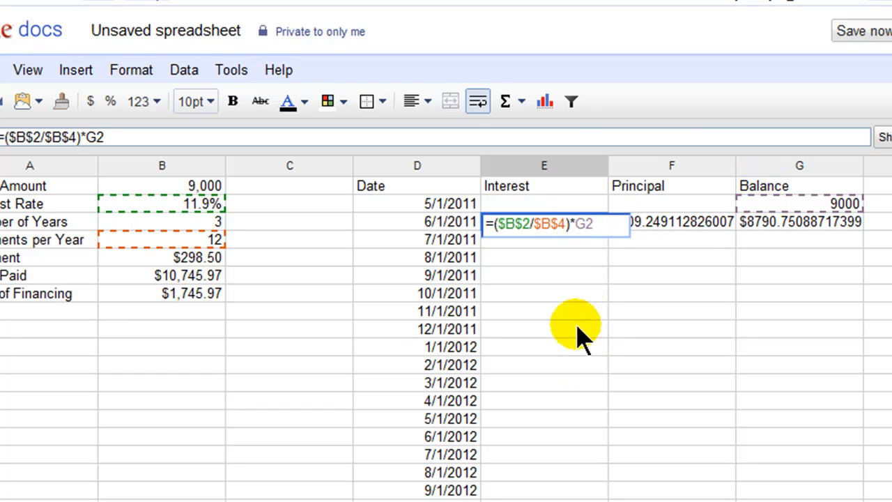
key("Return")
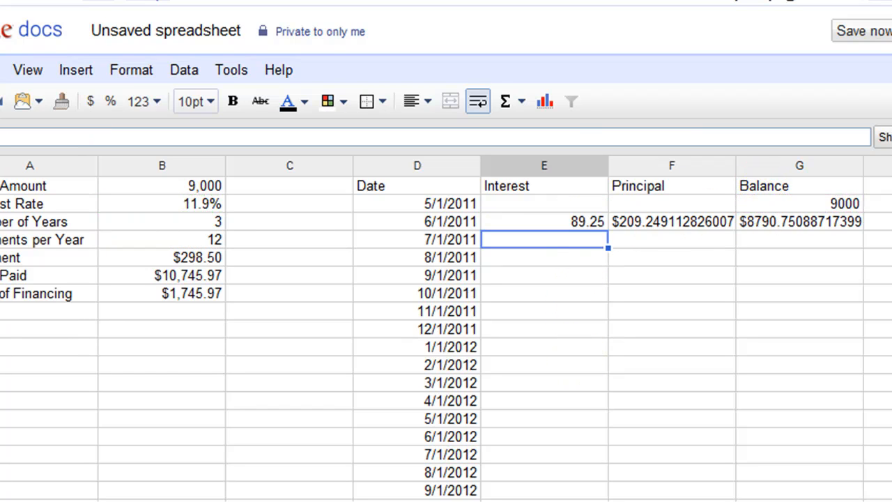
Make the payment reference absolute in the F3 principal formula, giving =$B$5-E3
left_click(695, 225)
double_click(694, 225)
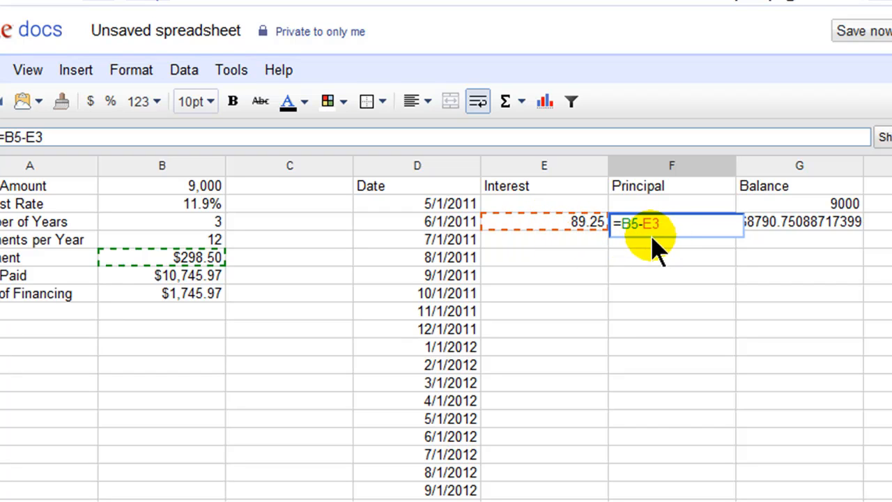
left_click(618, 226)
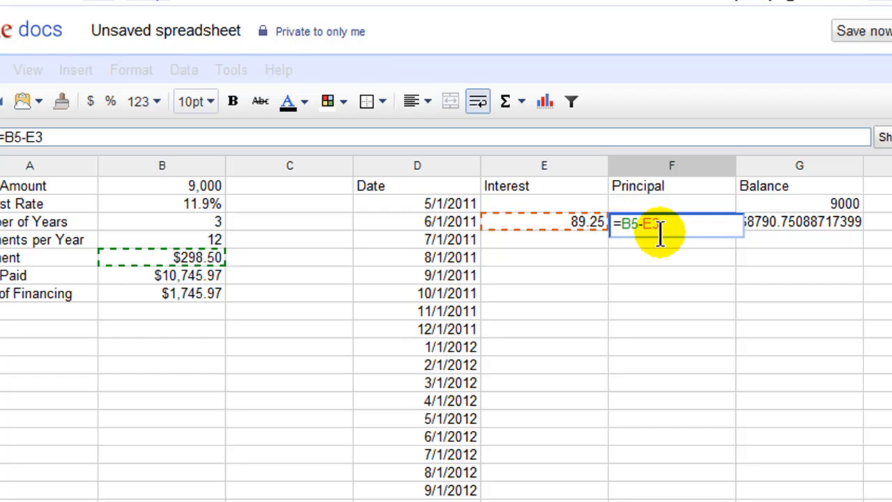
type("%")
key("BackSpace")
type("$B")
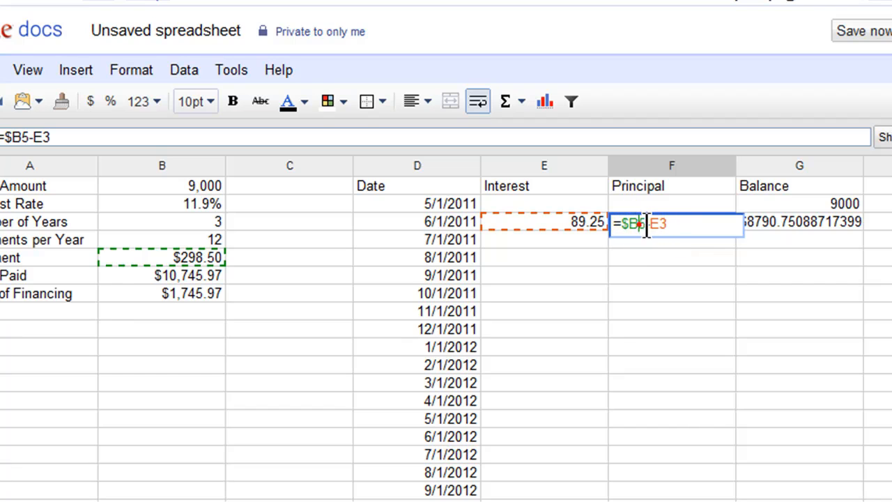
type("$")
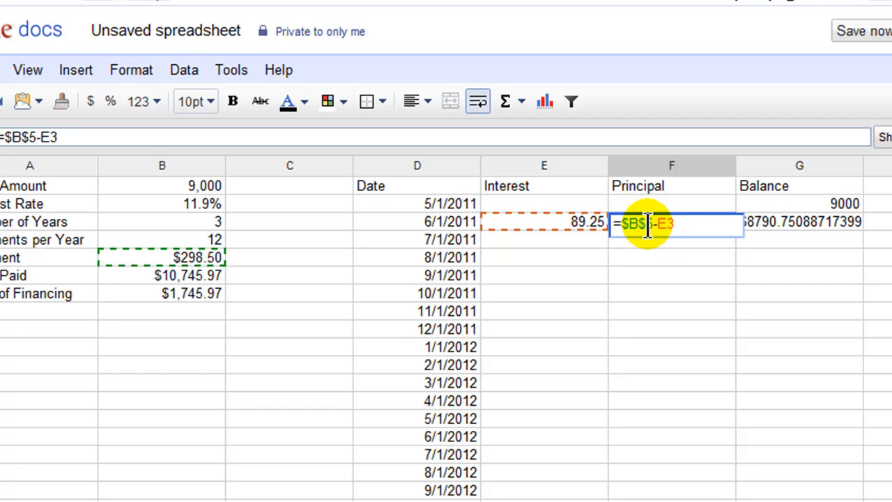
key("Return")
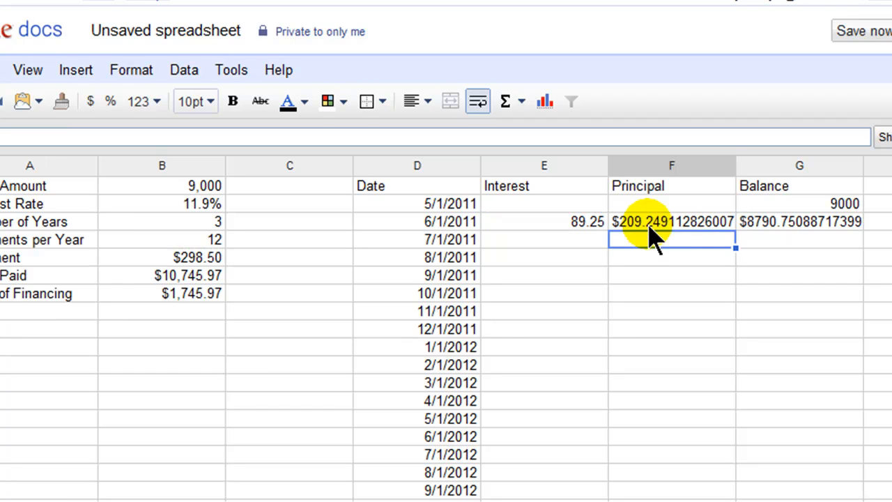
Fill the interest, principal and balance formulas from E3, F3 and G3 down through the dated rows
left_click(590, 224)
left_click_drag(607, 228, 611, 498)
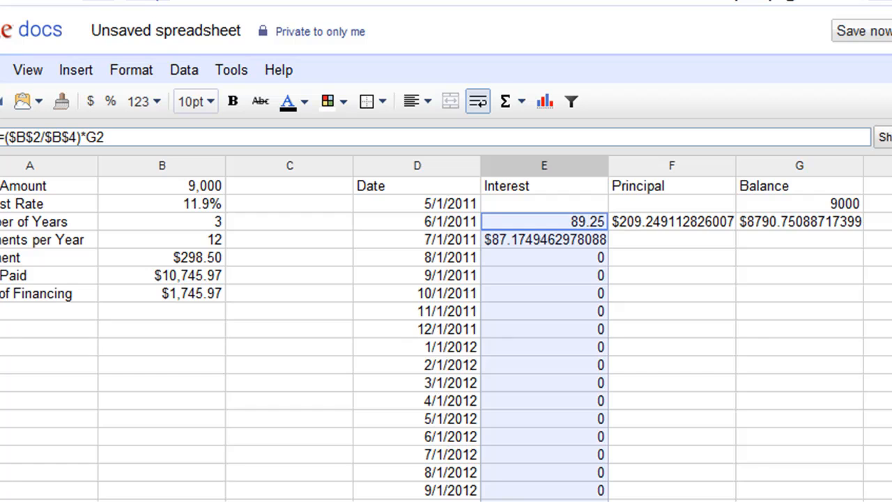
left_click(693, 230)
left_click_drag(735, 229, 739, 501)
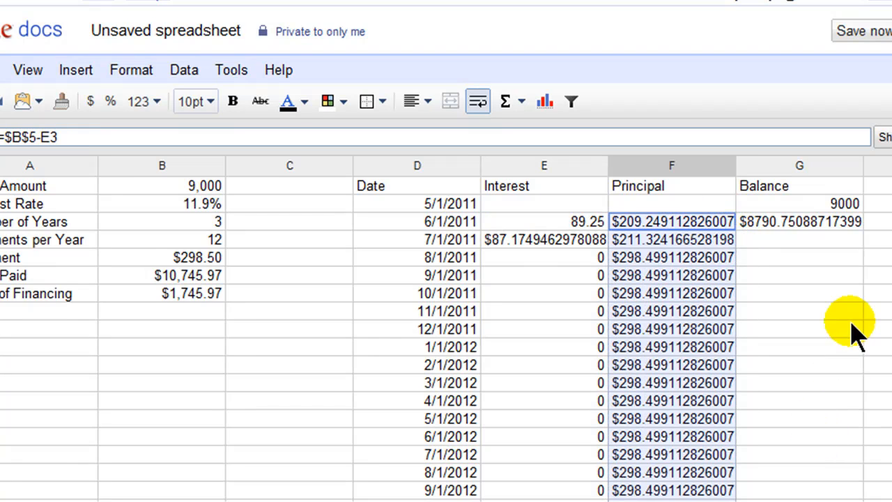
left_click(821, 223)
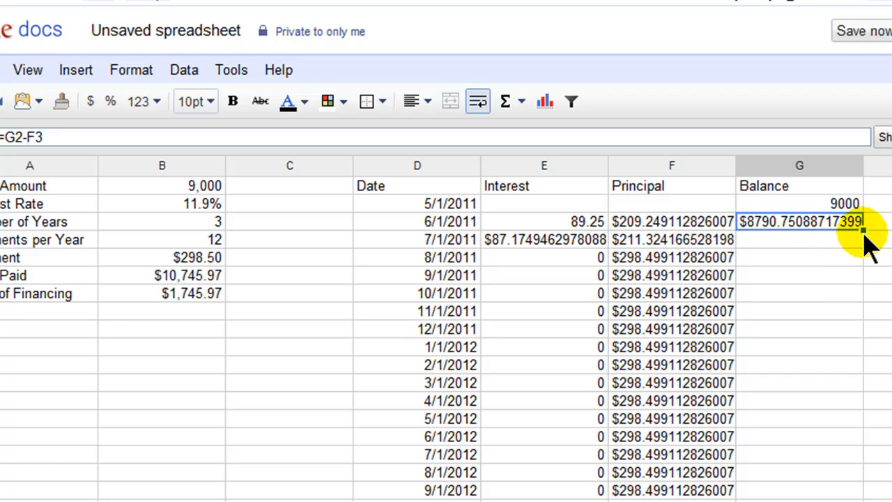
left_click_drag(863, 230, 864, 500)
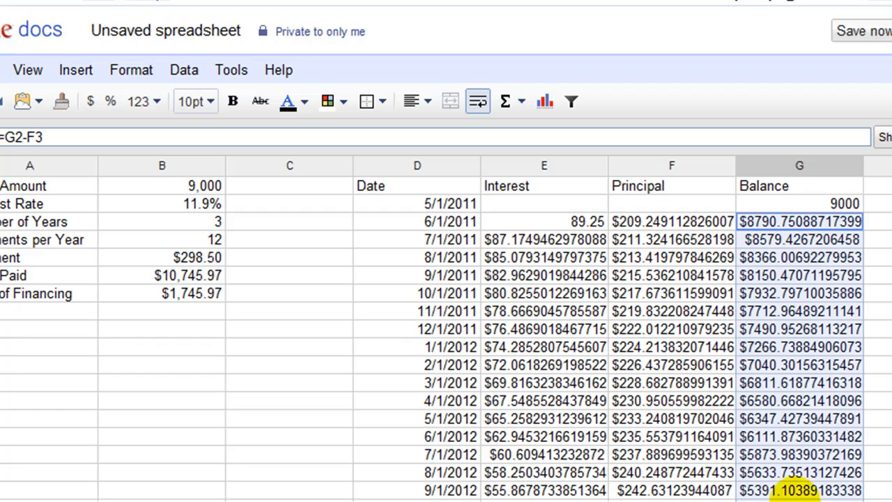
Format the Interest, Principal and Balance values from row 2 down with the rounded 1,000 number format
left_click(587, 347)
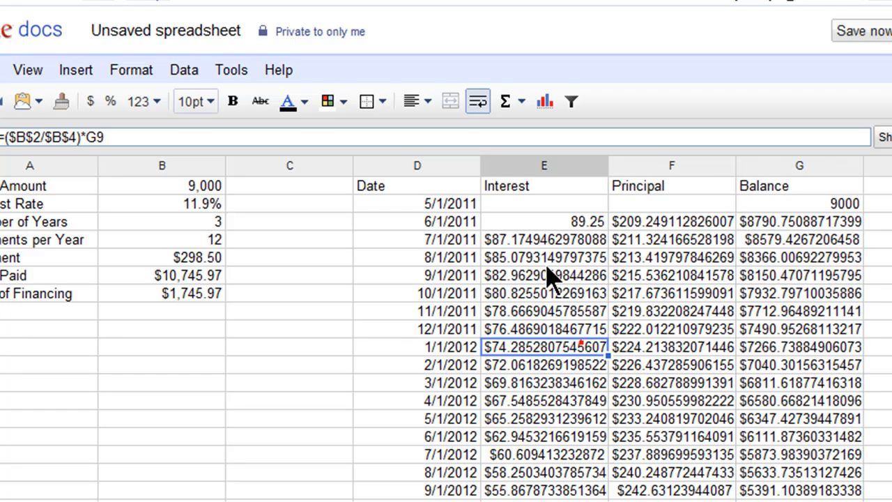
left_click_drag(511, 203, 836, 501)
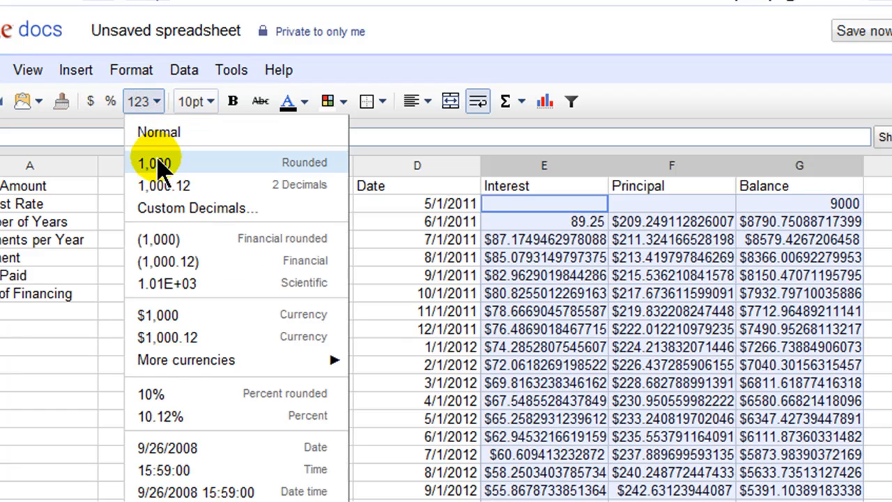
left_click(159, 166)
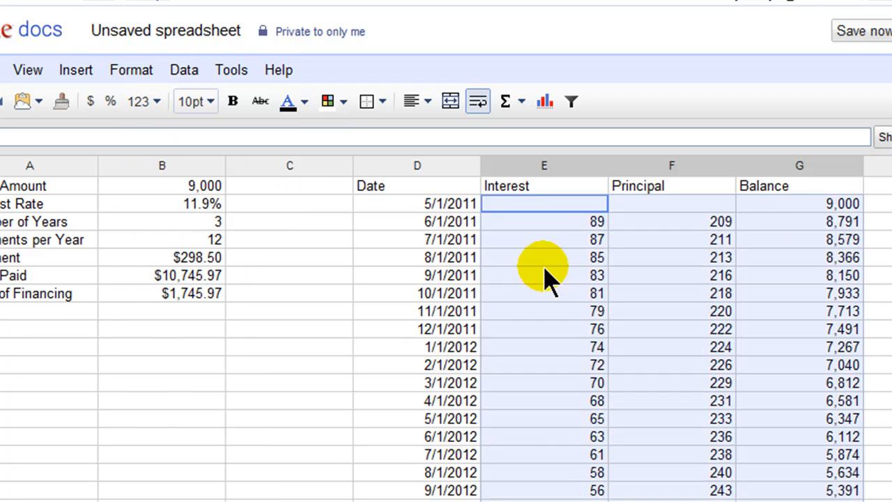
Check the copied formulas in several Interest cells between E3 and E18 for the absolute rate and payments-per-year references
left_click(589, 292)
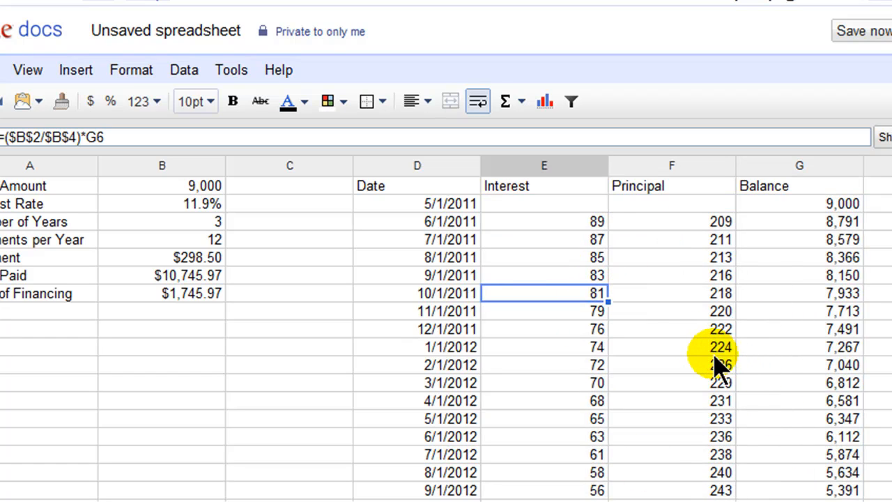
left_click(585, 221)
left_click(584, 257)
left_click(580, 346)
left_click(580, 403)
left_click(582, 489)
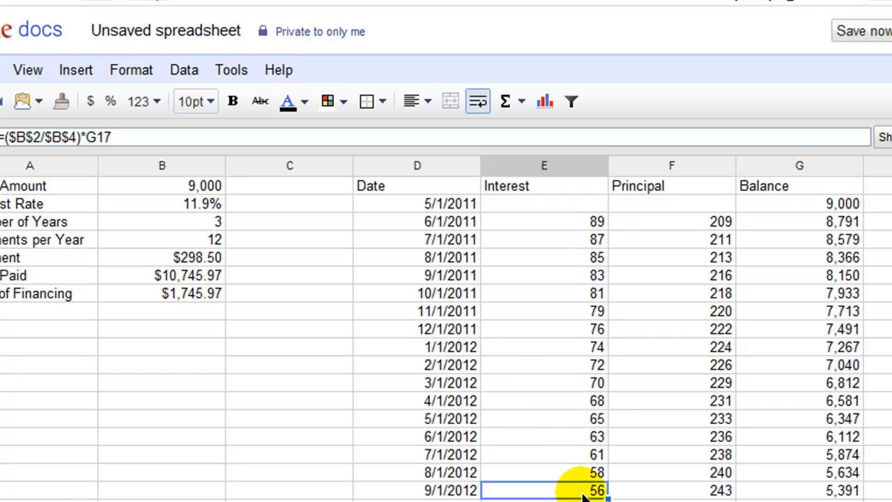
Check the copied formulas in several Principal cells from F3 to F14 and in Balance cell G7
left_click(722, 222)
left_click(725, 240)
left_click(723, 277)
left_click(720, 327)
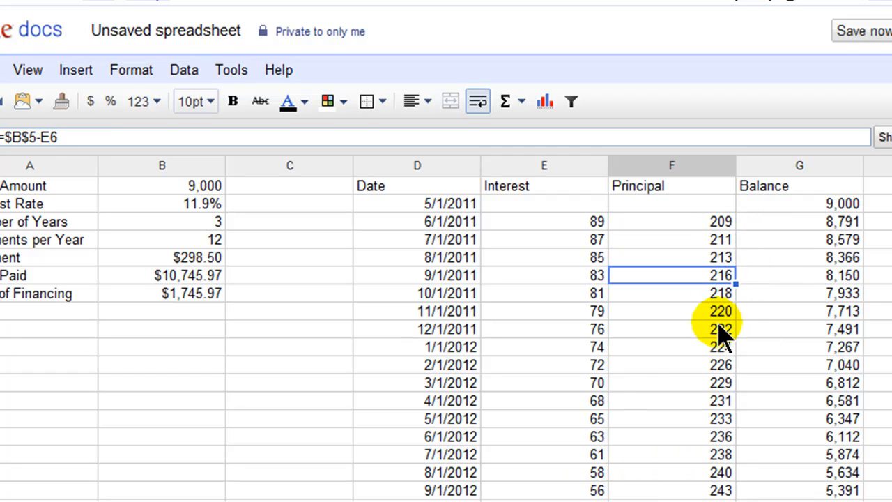
left_click(716, 365)
left_click(714, 418)
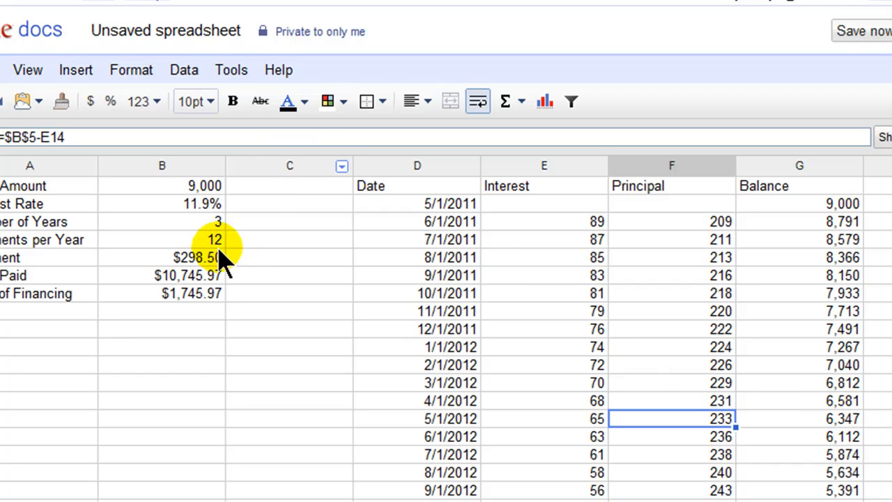
left_click(792, 294)
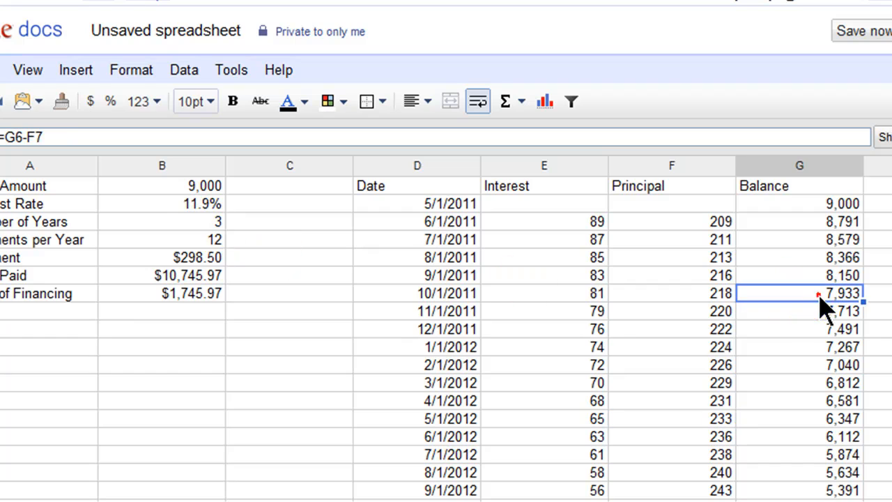